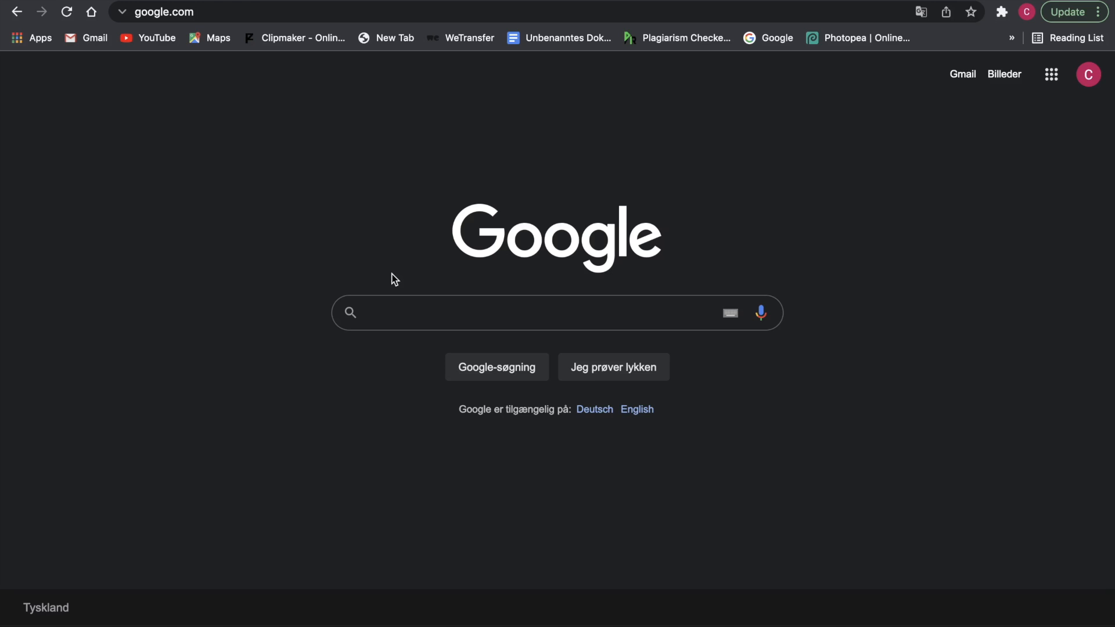
- Search Google for nft-generater.art and open the NFT Art Generator website from the results
{"action": "type", "text": "nft"}
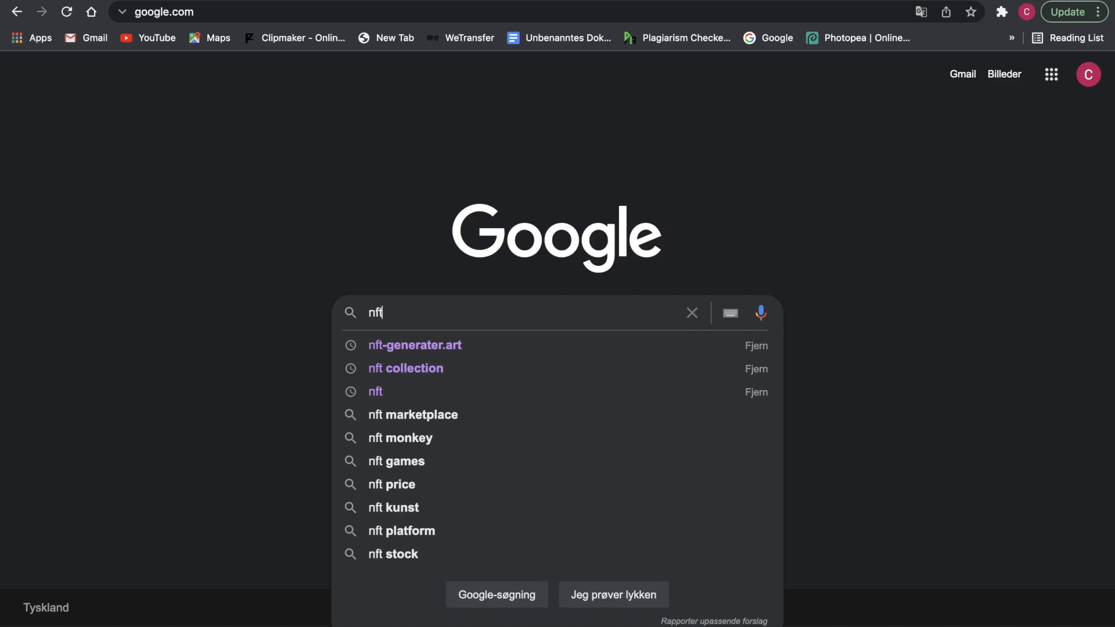
{"action": "type", "text": "-generater.art"}
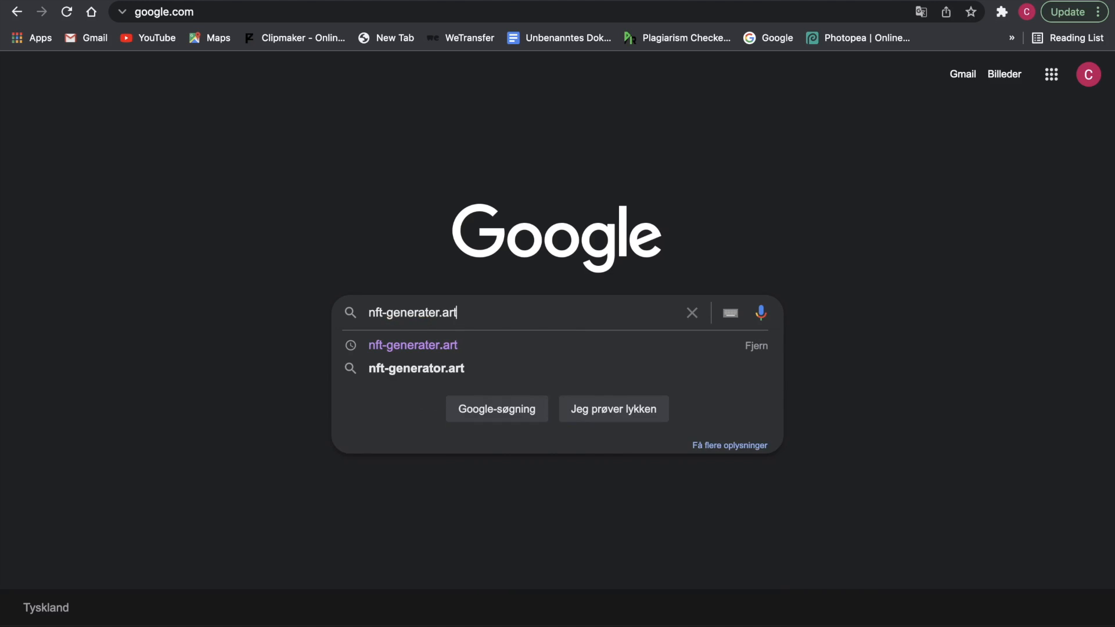
{"action": "key", "text": "Return"}
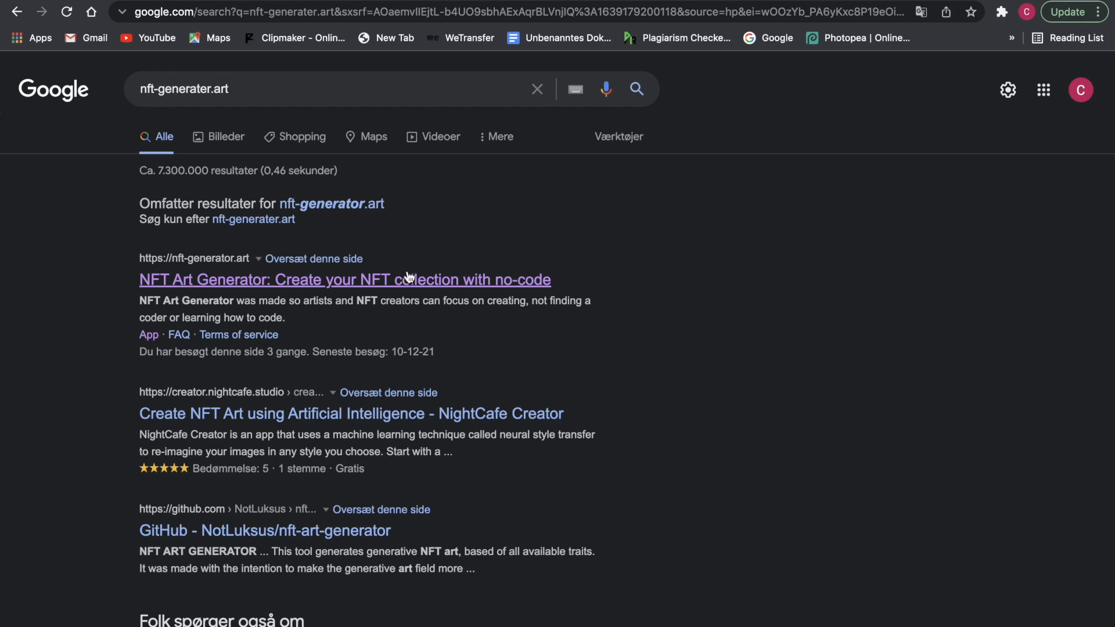
{"action": "left_click", "coordinate": [406, 280]}
- Look over the NFT Art Generator landing page, including its headline and the preview of the layer editor
{"action": "scroll", "coordinate": [722, 338], "scroll_direction": "down", "scroll_amount": 3}
{"action": "scroll", "coordinate": [722, 338], "scroll_direction": "up", "scroll_amount": 3}
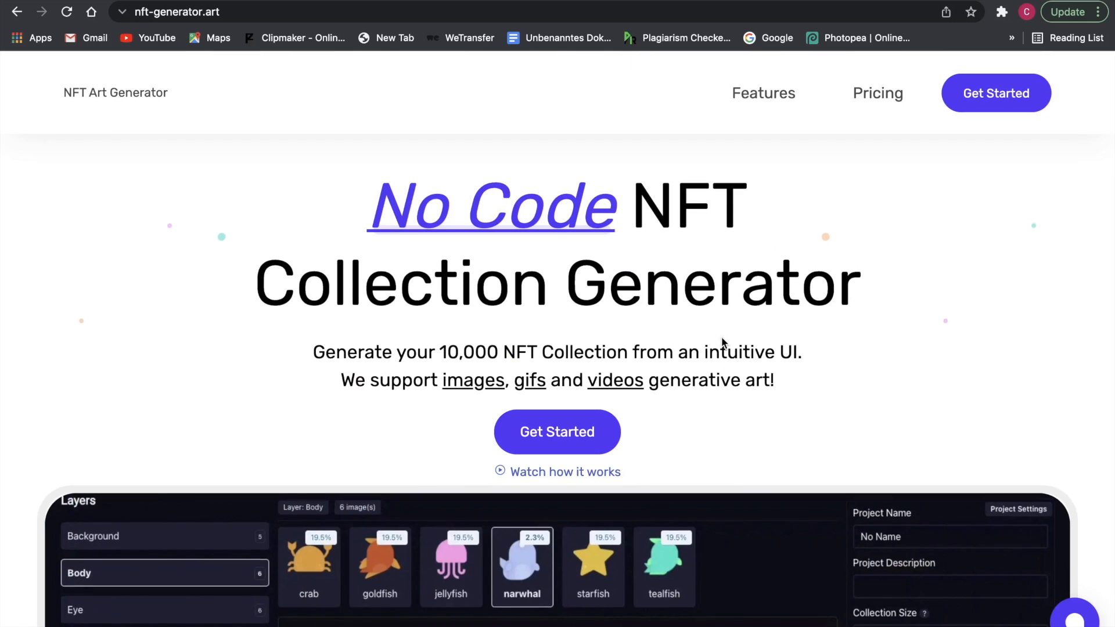
{"action": "scroll", "coordinate": [794, 237], "scroll_direction": "down", "scroll_amount": 1}
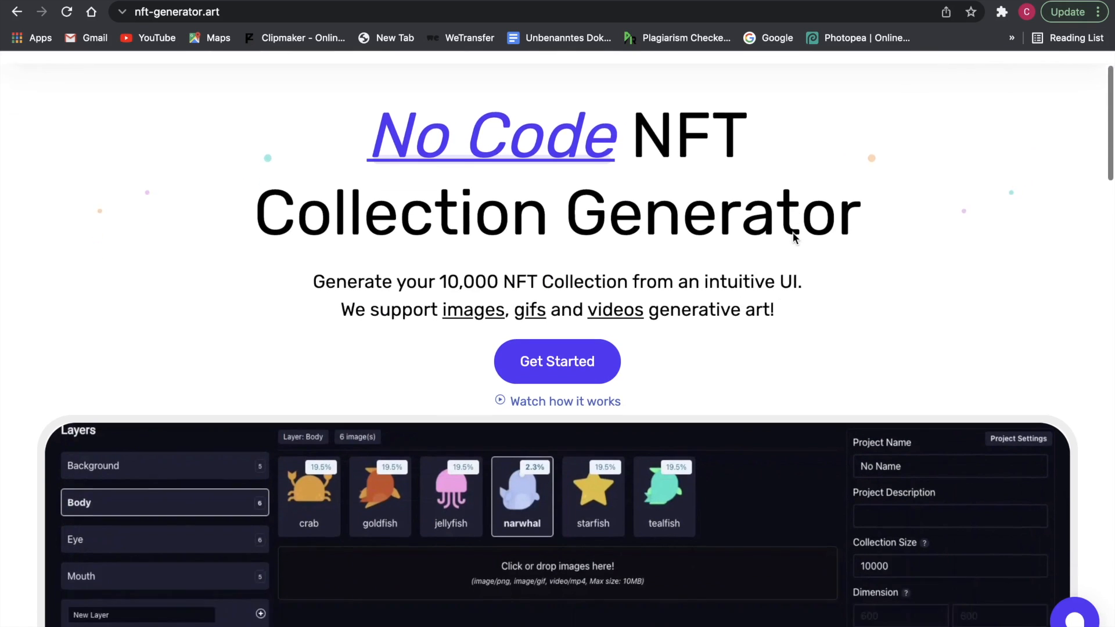
{"action": "scroll", "coordinate": [794, 237], "scroll_direction": "down", "scroll_amount": 1}
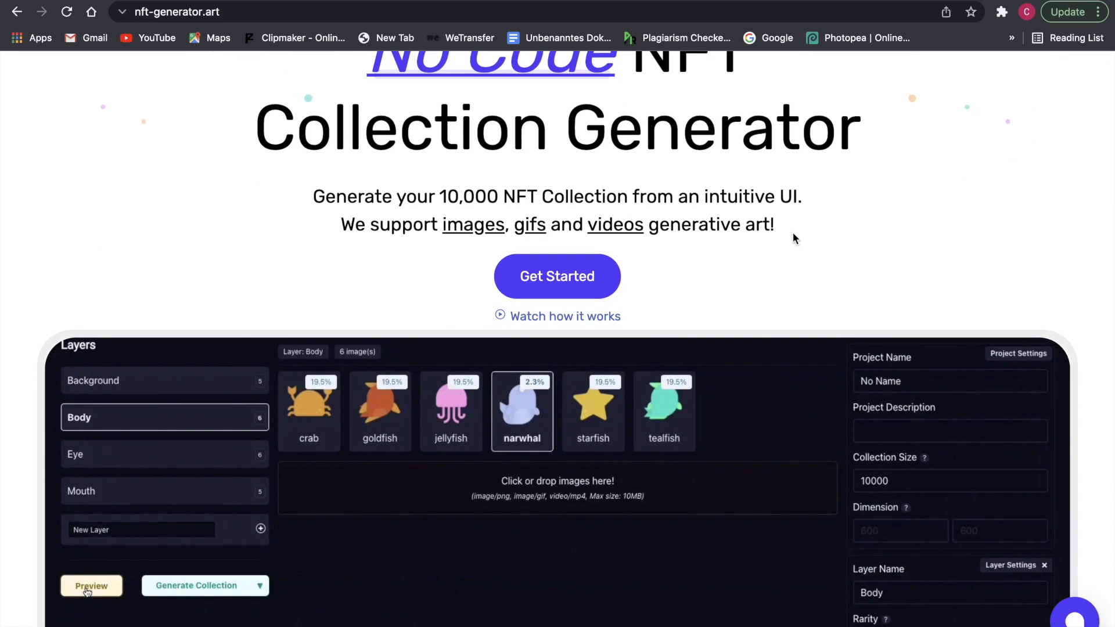
{"action": "scroll", "coordinate": [794, 238], "scroll_direction": "up", "scroll_amount": 3}
{"action": "scroll", "coordinate": [794, 239], "scroll_direction": "down", "scroll_amount": 1}
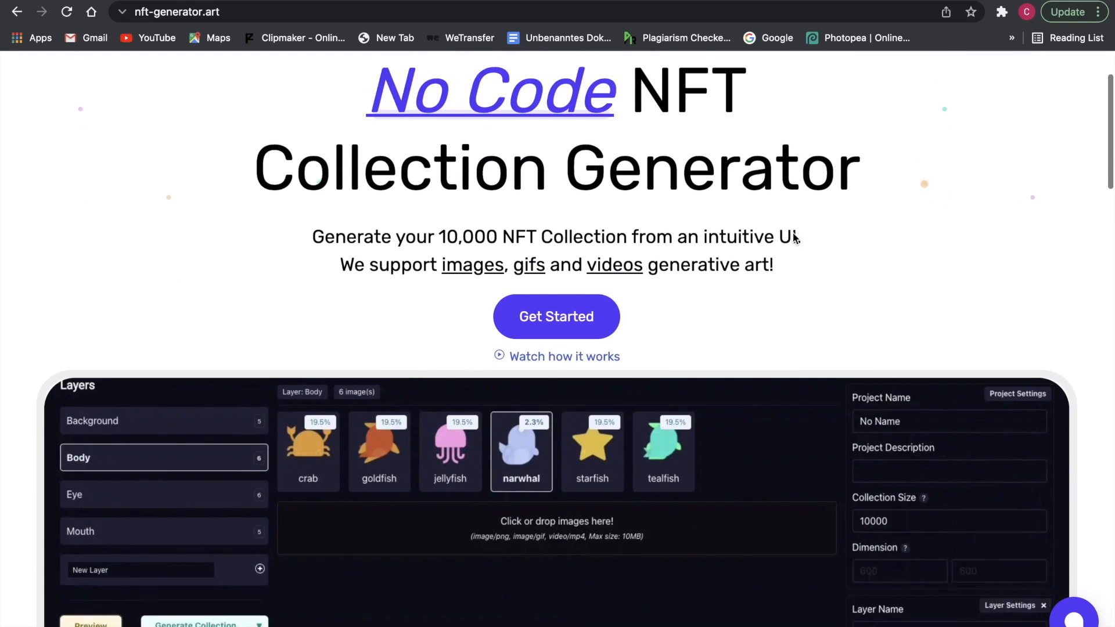
{"action": "scroll", "coordinate": [794, 238], "scroll_direction": "down", "scroll_amount": 5}
{"action": "scroll", "coordinate": [793, 238], "scroll_direction": "up", "scroll_amount": 6}
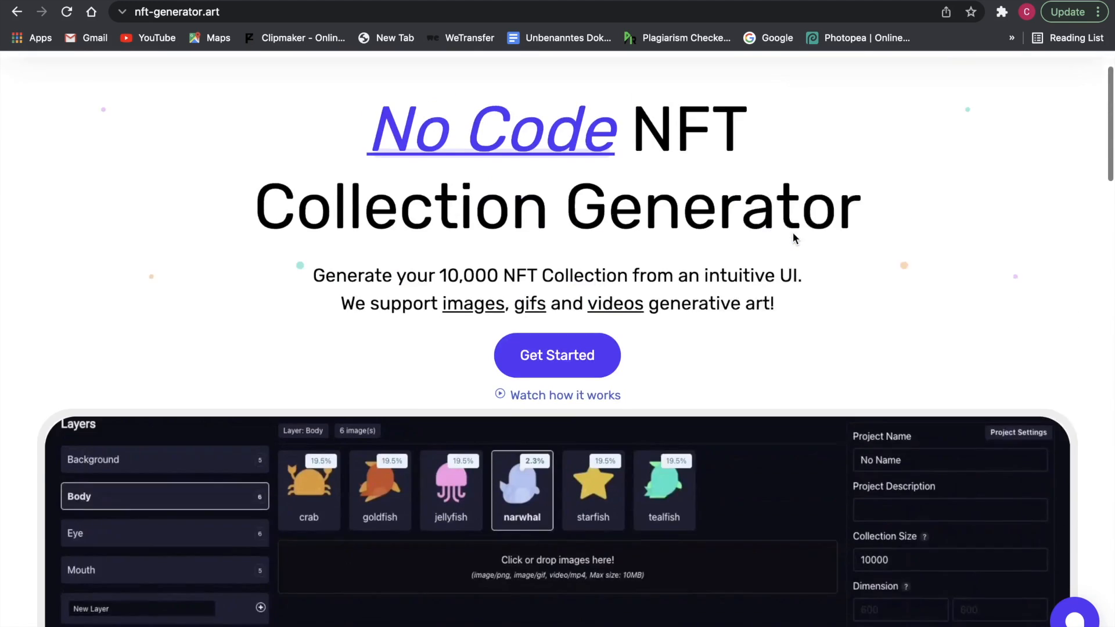
{"action": "scroll", "coordinate": [792, 232], "scroll_direction": "up", "scroll_amount": 1}
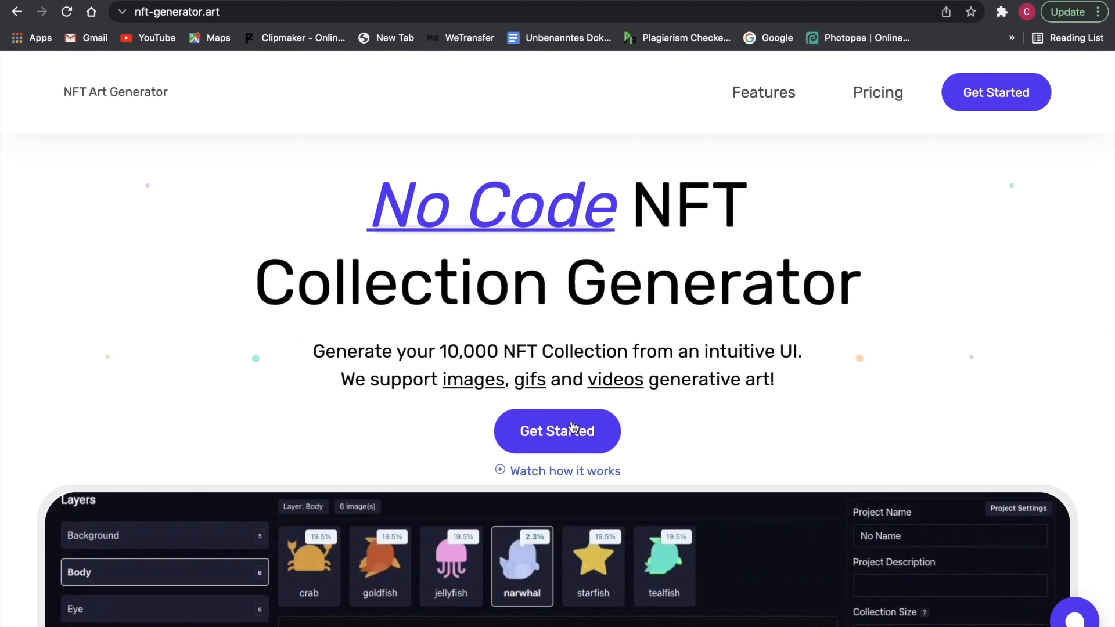
- Start the generator app and remove all images from the existing Background layer
{"action": "left_click", "coordinate": [553, 432]}
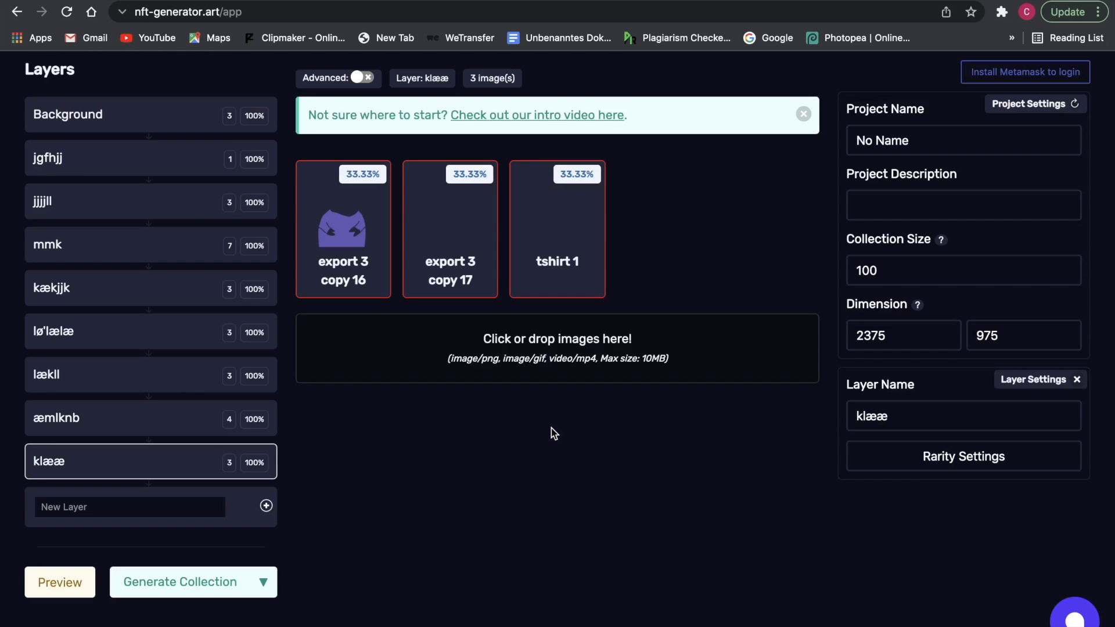
{"action": "mouse_move", "coordinate": [432, 195]}
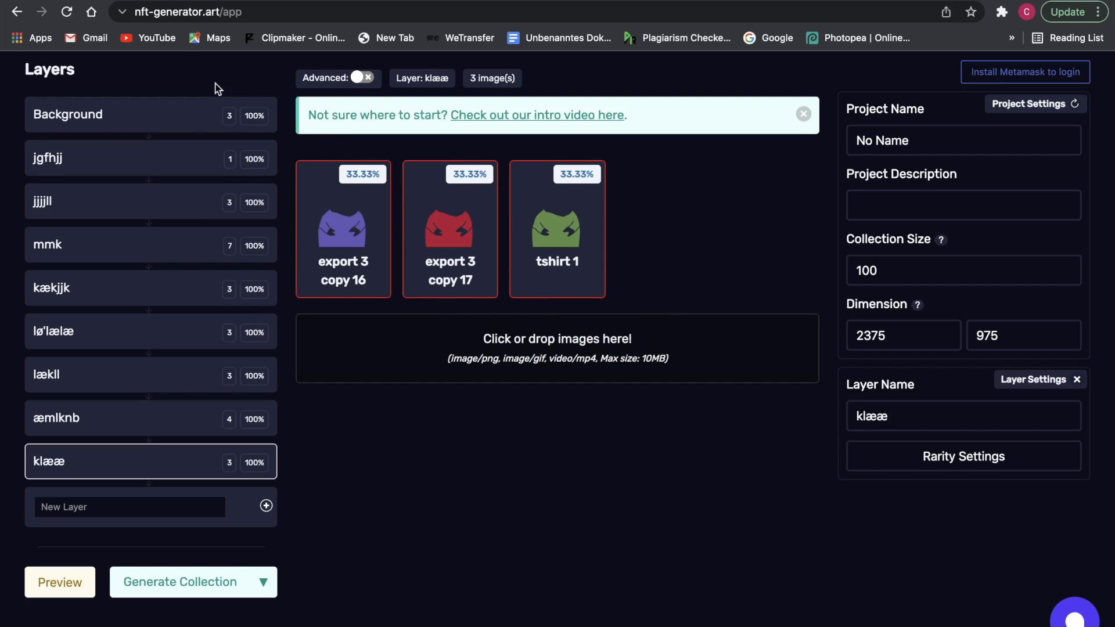
{"action": "left_click", "coordinate": [177, 110]}
{"action": "left_click", "coordinate": [303, 173]}
{"action": "left_click", "coordinate": [308, 173]}
{"action": "left_click", "coordinate": [308, 173]}
{"action": "left_click", "coordinate": [308, 173]}
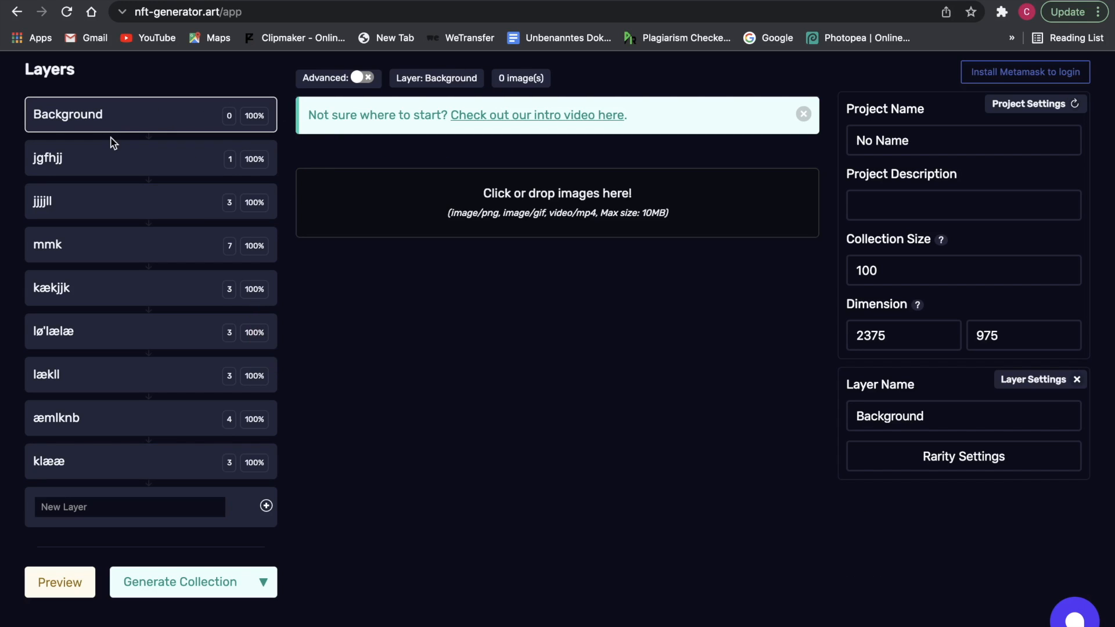
- Remove the Base image from the jgfhjj layer
{"action": "left_click", "coordinate": [110, 158]}
{"action": "left_click", "coordinate": [312, 181]}
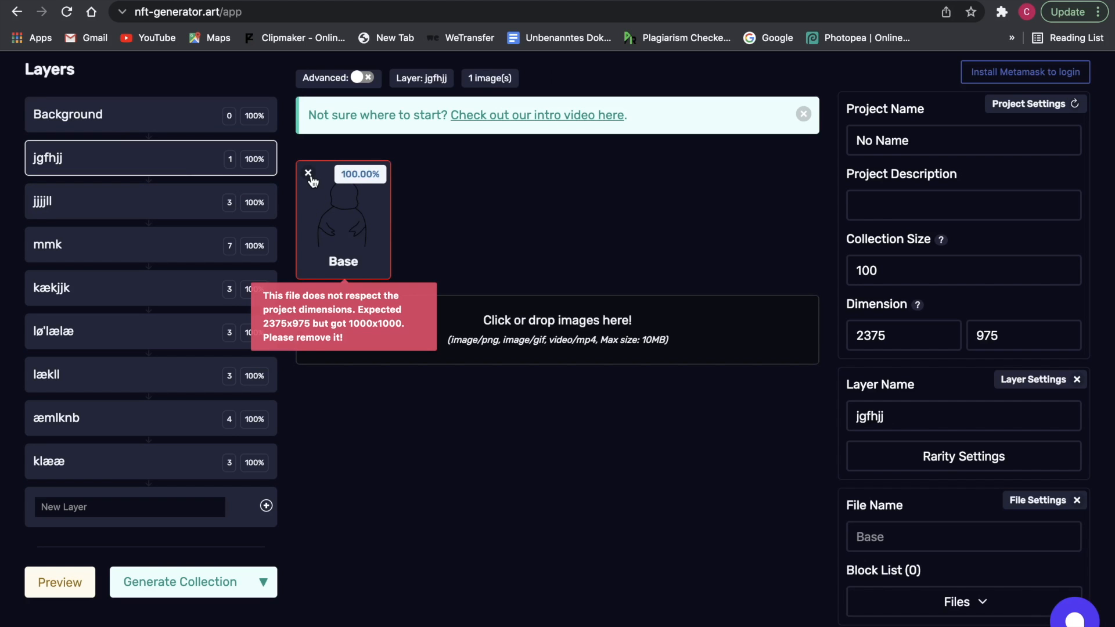
{"action": "left_click", "coordinate": [308, 174]}
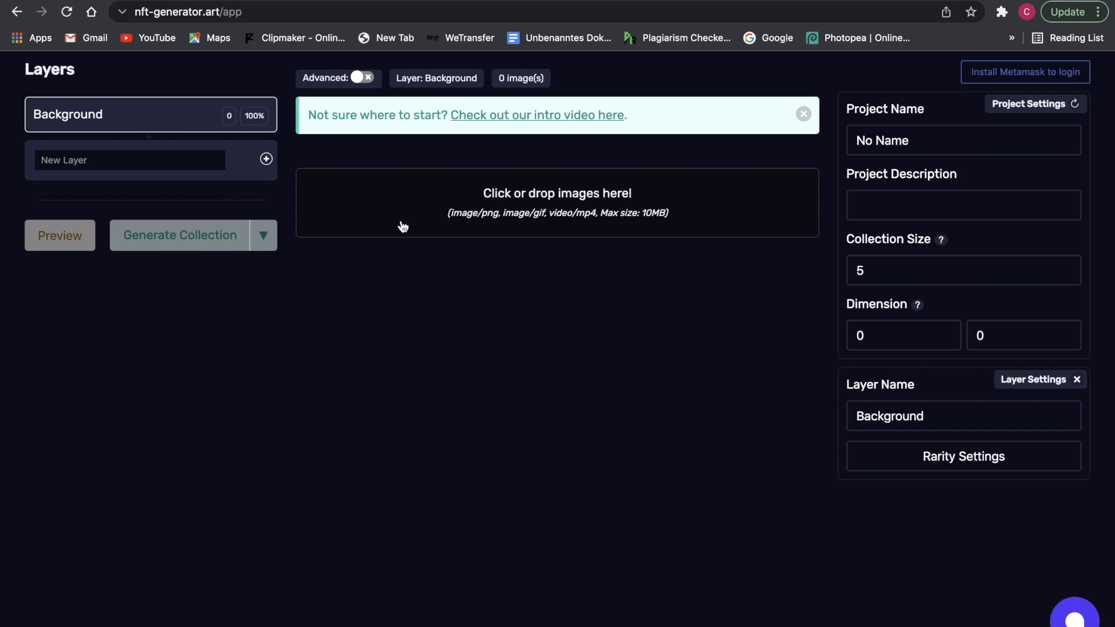
- Upload hintergrund 1.png through hintergrund 10.png from the layers folder's 1 hintergrund subfolder to the Background layer
{"action": "left_click", "coordinate": [511, 217]}
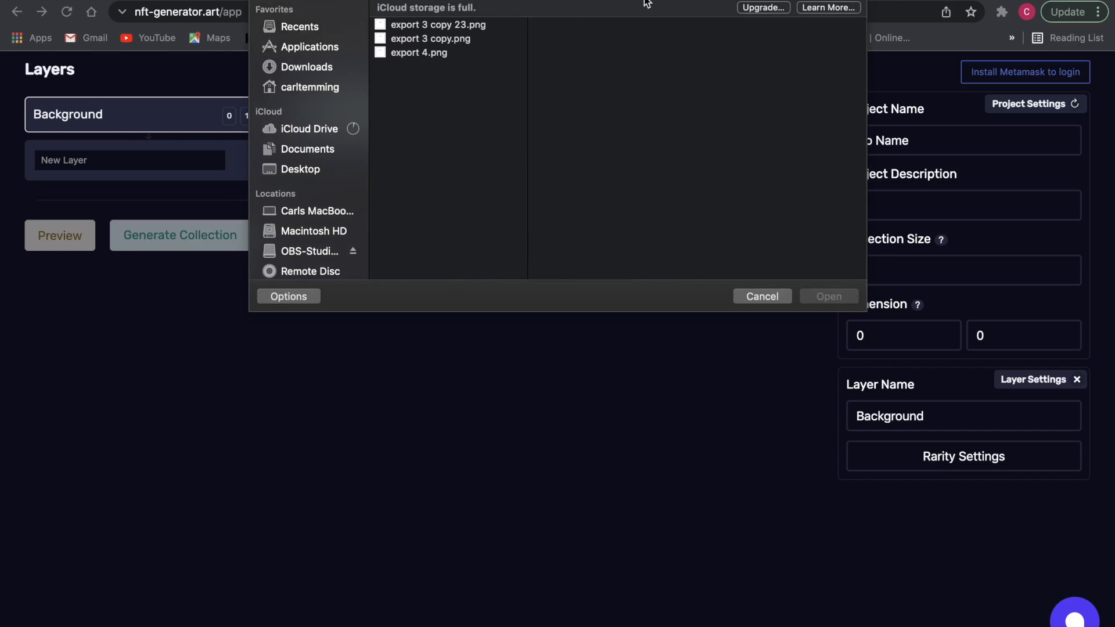
{"action": "left_click", "coordinate": [512, 12]}
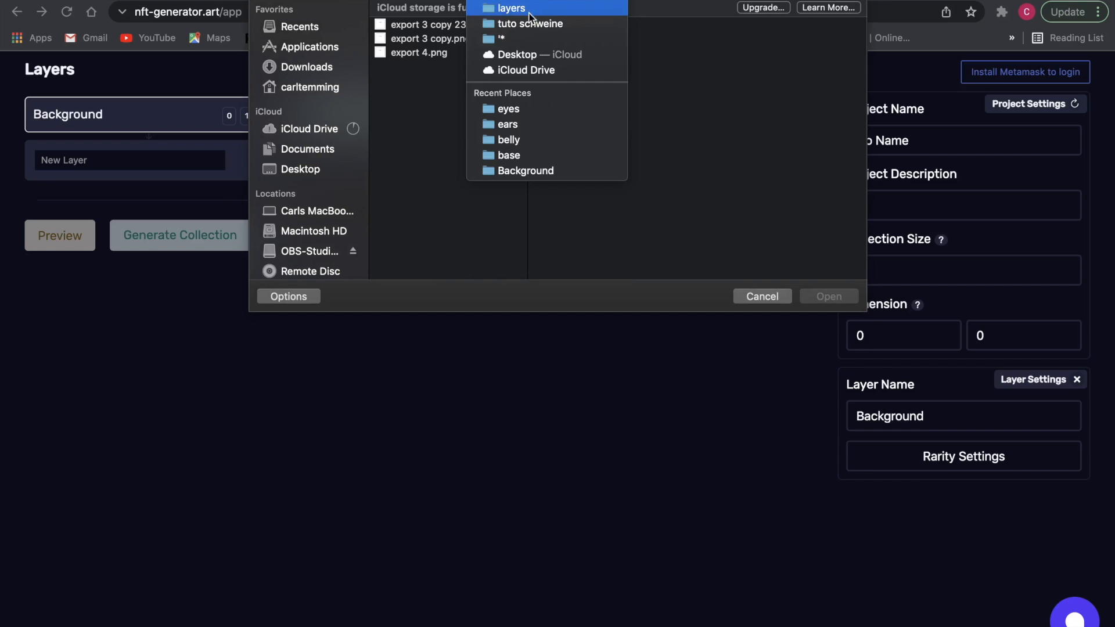
{"action": "left_click", "coordinate": [546, 39]}
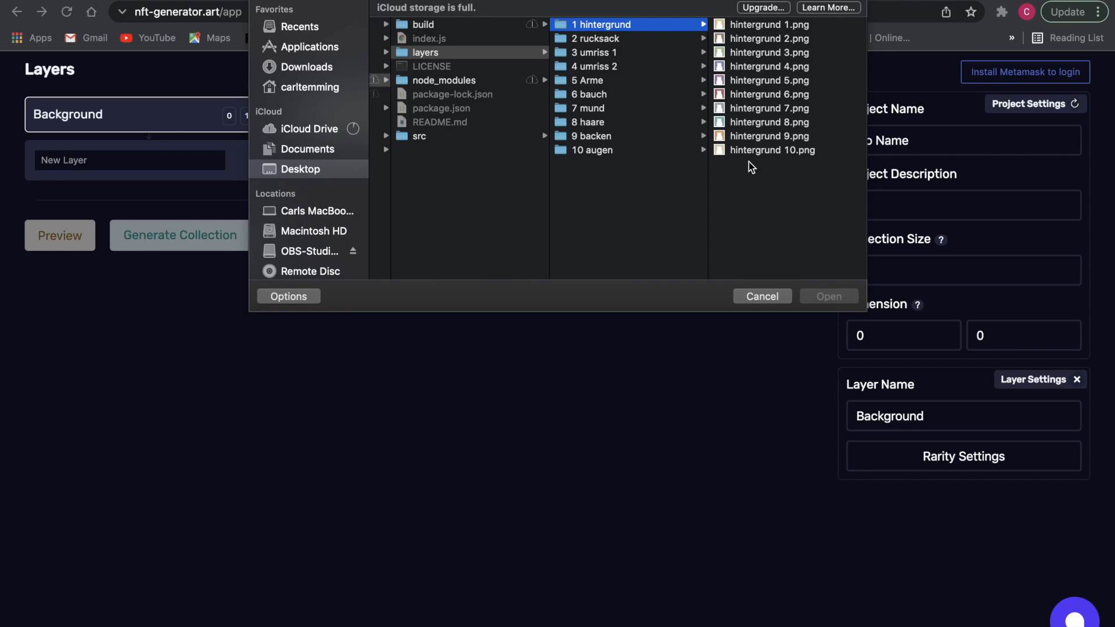
{"action": "left_click_drag", "start_coordinate": [771, 178], "coordinate": [756, 36]}
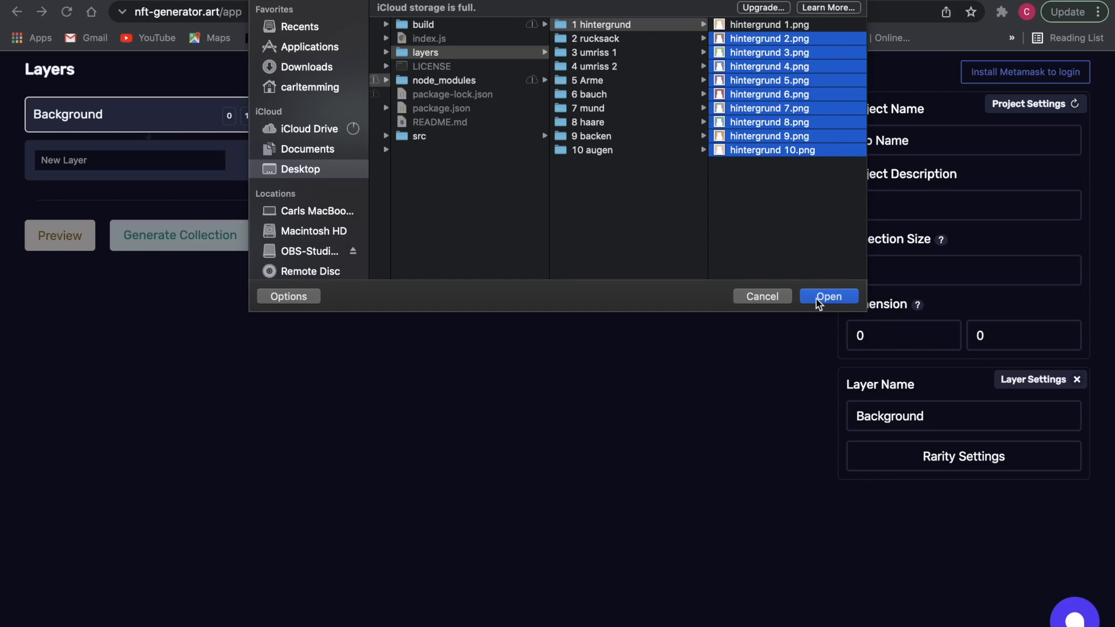
{"action": "left_click_drag", "start_coordinate": [784, 209], "coordinate": [767, 29]}
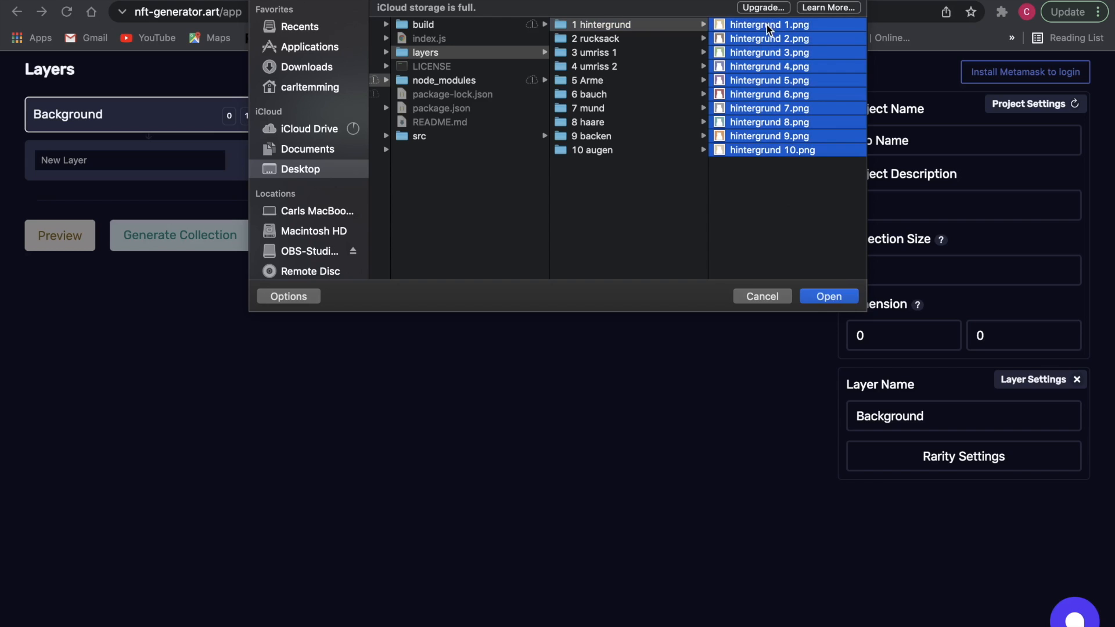
{"action": "left_click", "coordinate": [824, 296]}
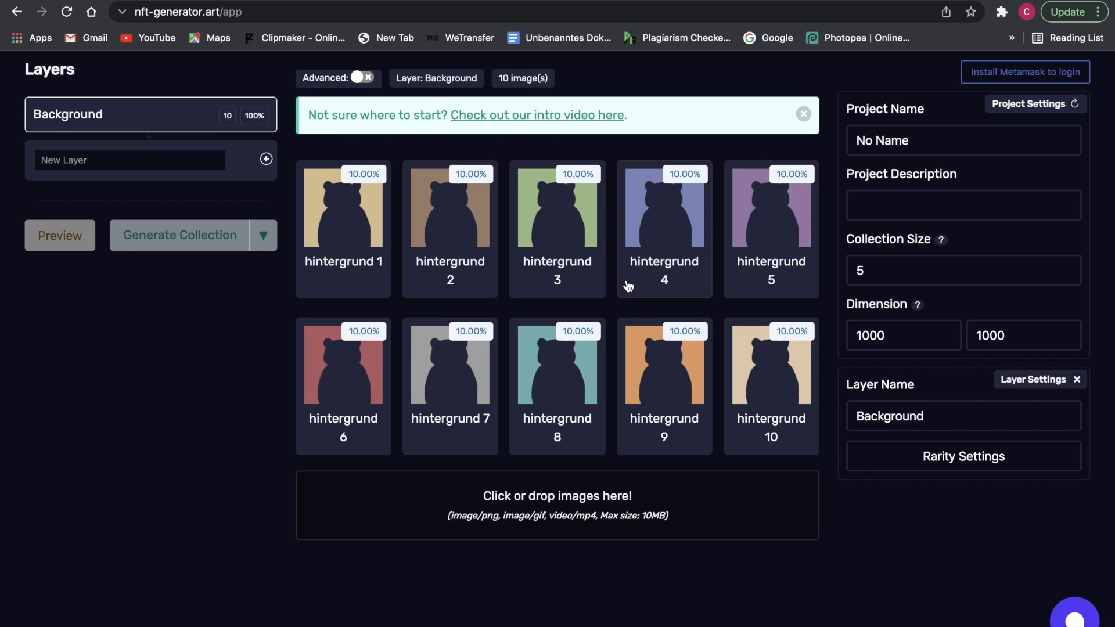
- In the Background layer's rarity settings, make hintergrund 1 more common, at about 16.82%
{"action": "left_click", "coordinate": [473, 230]}
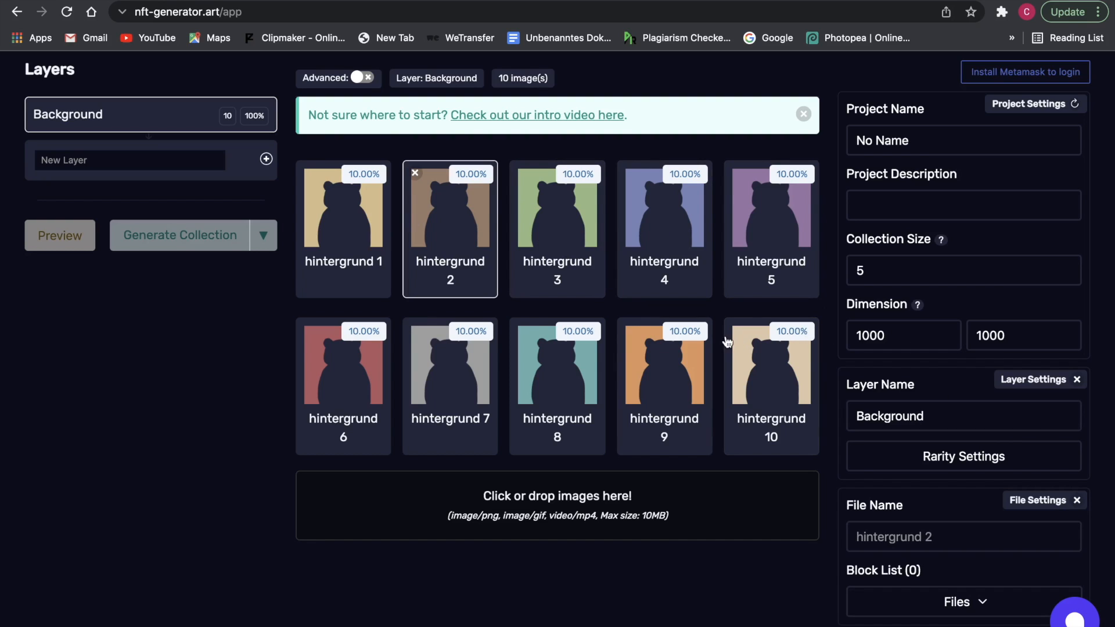
{"action": "left_click", "coordinate": [967, 459]}
{"action": "scroll", "coordinate": [588, 290], "scroll_direction": "down", "scroll_amount": 2}
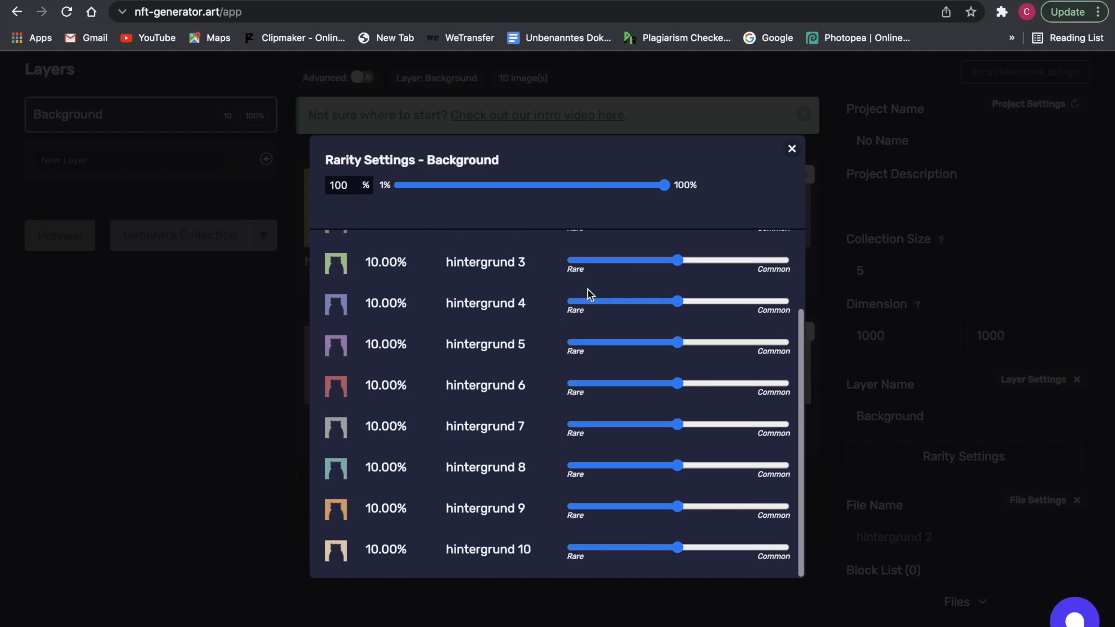
{"action": "scroll", "coordinate": [587, 290], "scroll_direction": "up", "scroll_amount": 2}
{"action": "left_click_drag", "start_coordinate": [680, 279], "coordinate": [765, 272]}
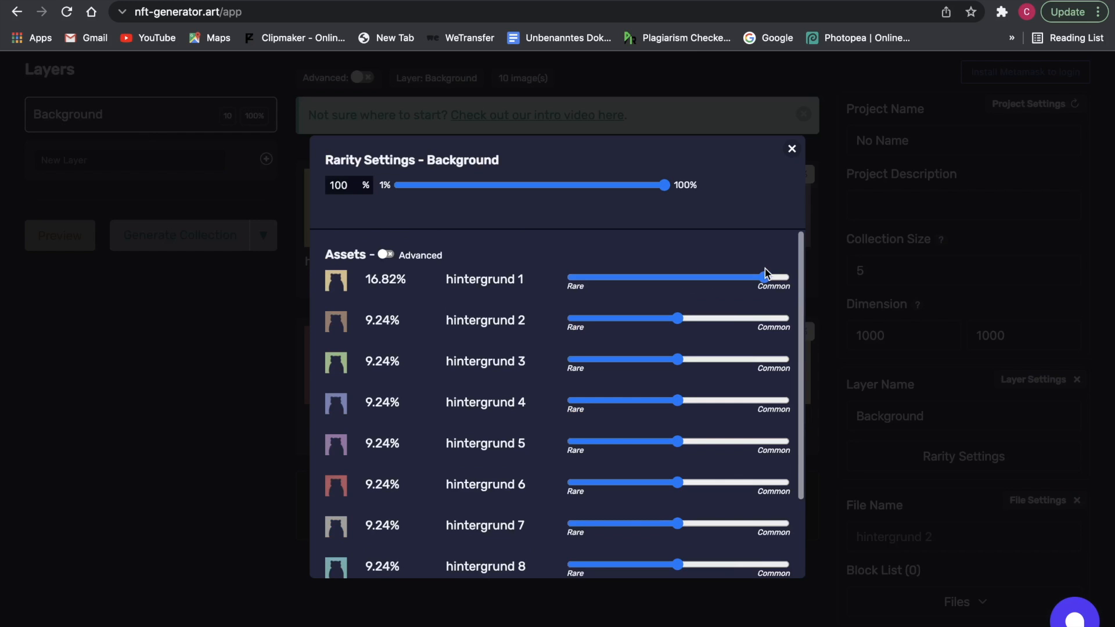
- Make hintergrund 4 rarer, at about 4.47%, and close the Background rarity settings
{"action": "scroll", "coordinate": [680, 295], "scroll_direction": "down", "scroll_amount": 2}
{"action": "left_click_drag", "start_coordinate": [671, 333], "coordinate": [577, 327]}
{"action": "scroll", "coordinate": [577, 327], "scroll_direction": "down", "scroll_amount": 3}
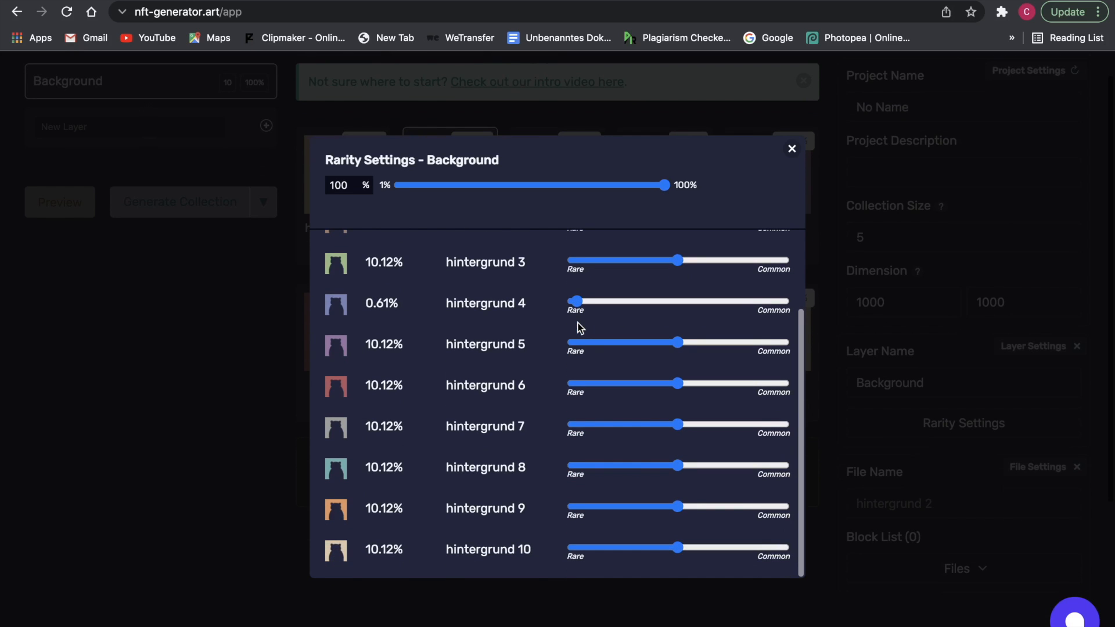
{"action": "scroll", "coordinate": [578, 326], "scroll_direction": "up", "scroll_amount": 3}
{"action": "scroll", "coordinate": [577, 327], "scroll_direction": "down", "scroll_amount": 2}
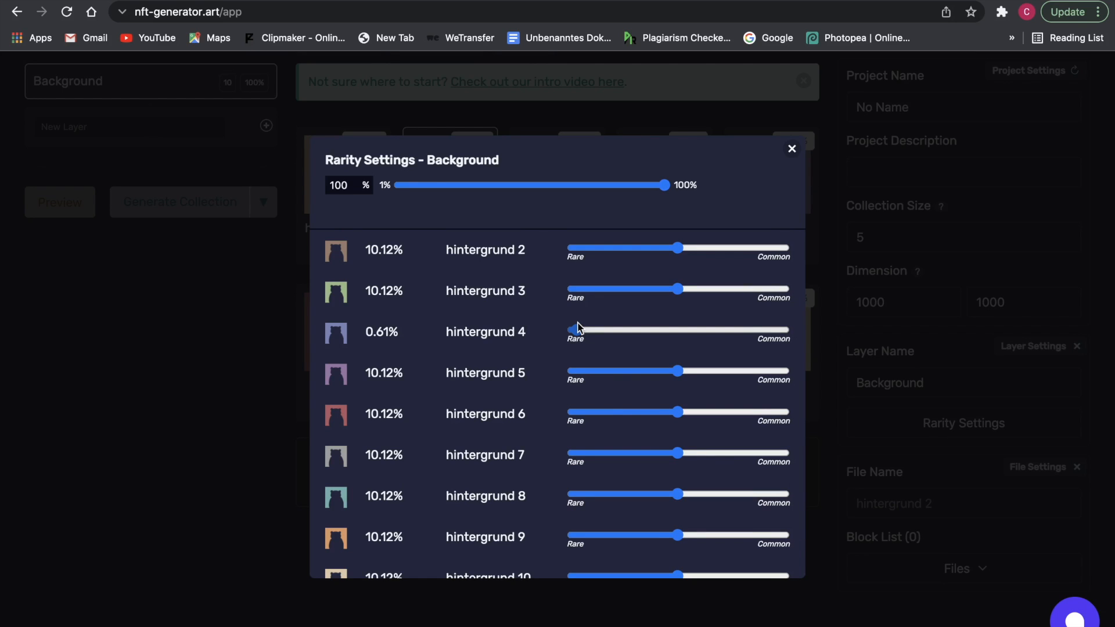
{"action": "left_click_drag", "start_coordinate": [577, 329], "coordinate": [620, 331]}
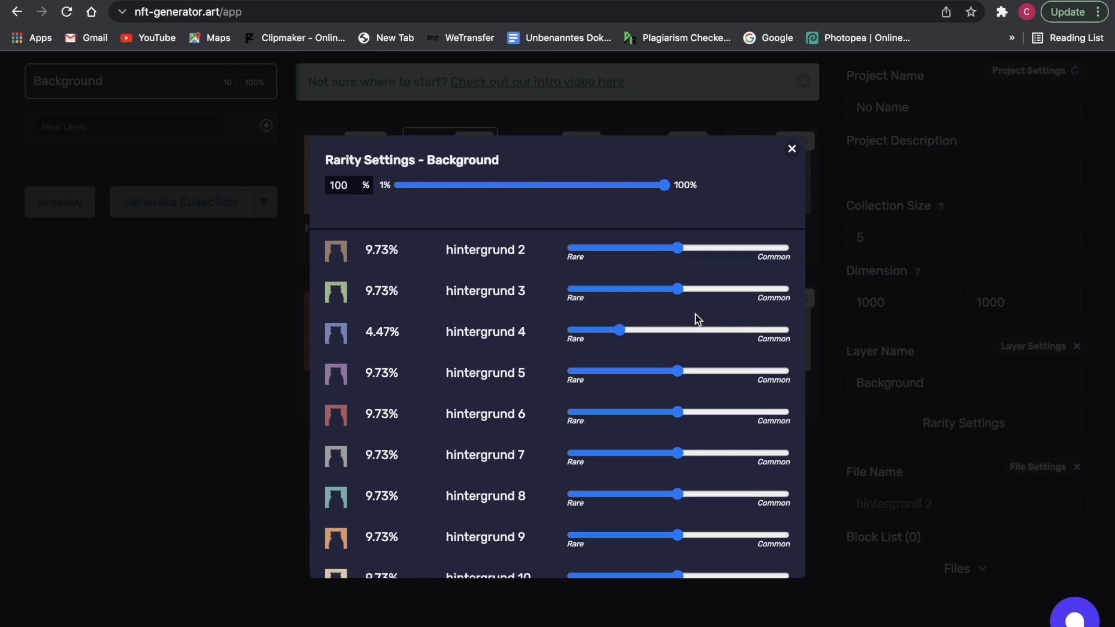
{"action": "scroll", "coordinate": [695, 315], "scroll_direction": "down", "scroll_amount": 1}
{"action": "scroll", "coordinate": [695, 315], "scroll_direction": "down", "scroll_amount": 3}
{"action": "scroll", "coordinate": [695, 315], "scroll_direction": "up", "scroll_amount": 3}
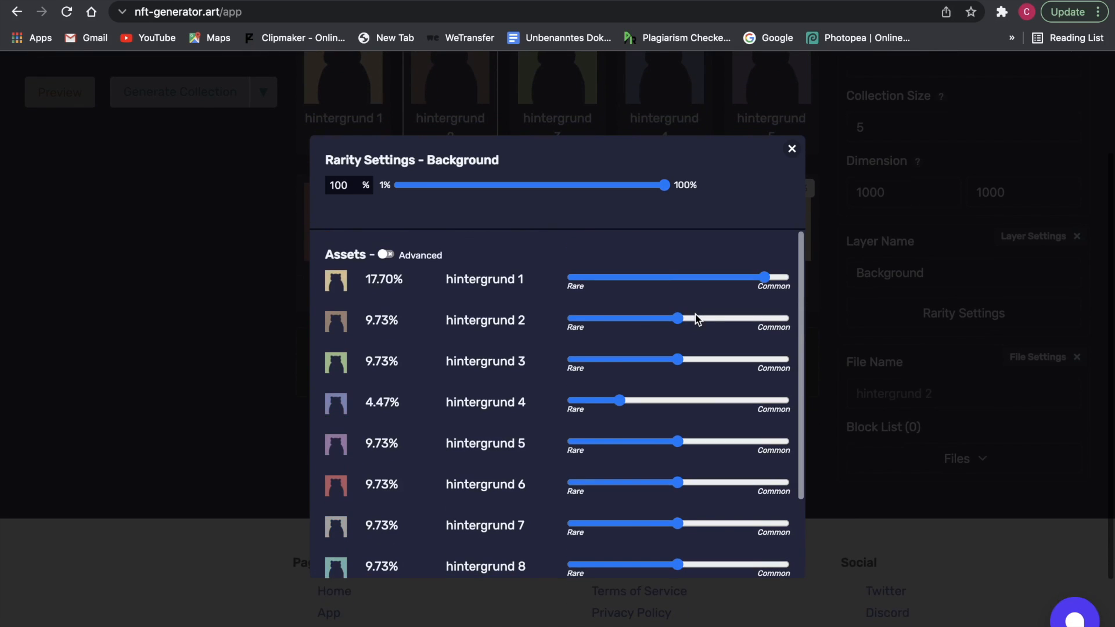
{"action": "scroll", "coordinate": [832, 89], "scroll_direction": "up", "scroll_amount": 4}
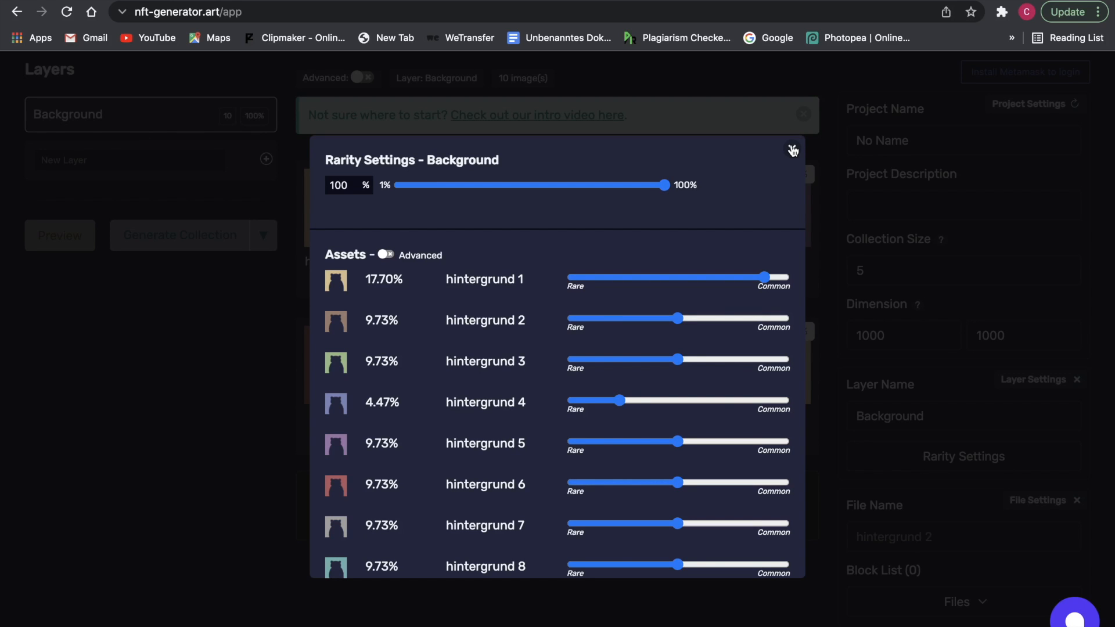
{"action": "left_click", "coordinate": [793, 151]}
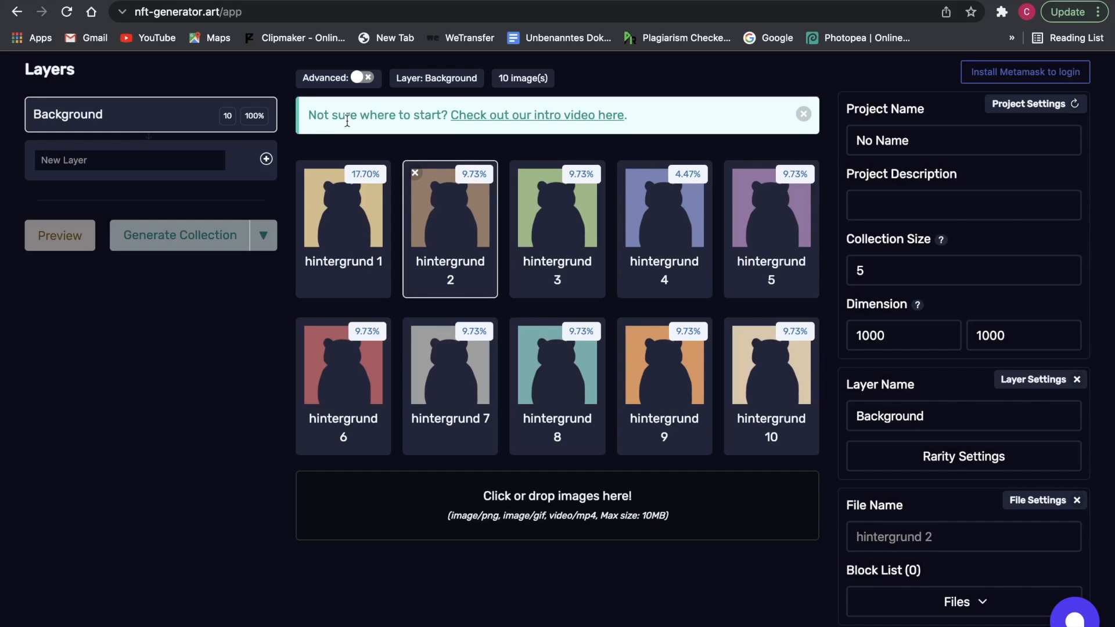
- Add a new layer named base below the Background layer
{"action": "left_click", "coordinate": [182, 162]}
{"action": "type", "text": "base"}
{"action": "left_click", "coordinate": [266, 159]}
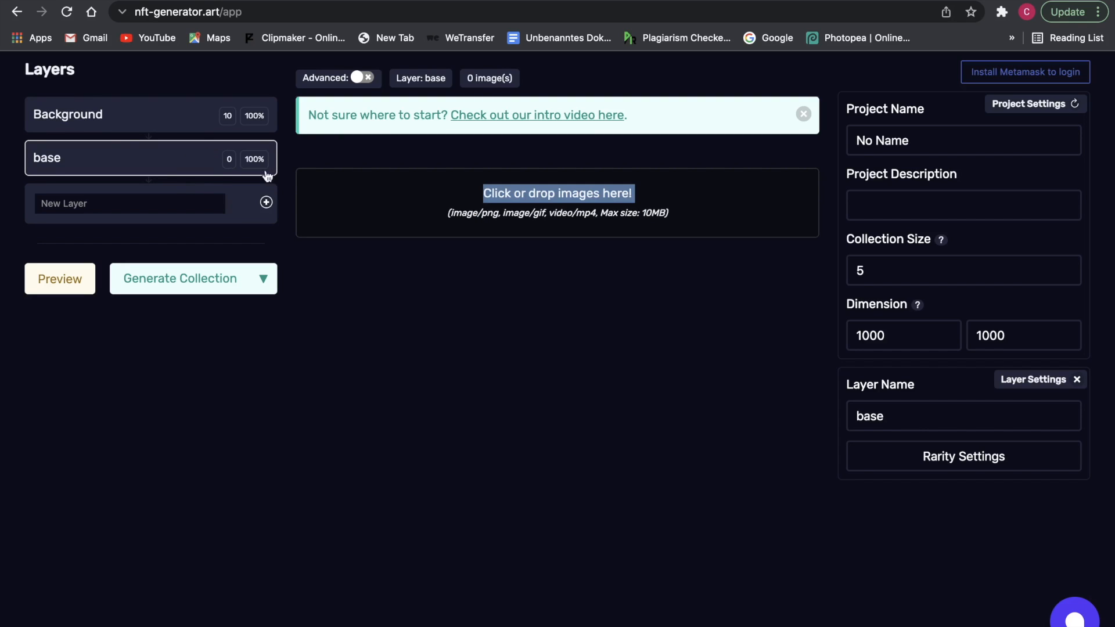
- Upload kærper umriss.png from the 3 umriss 1 folder to the base layer
{"action": "left_click", "coordinate": [485, 216]}
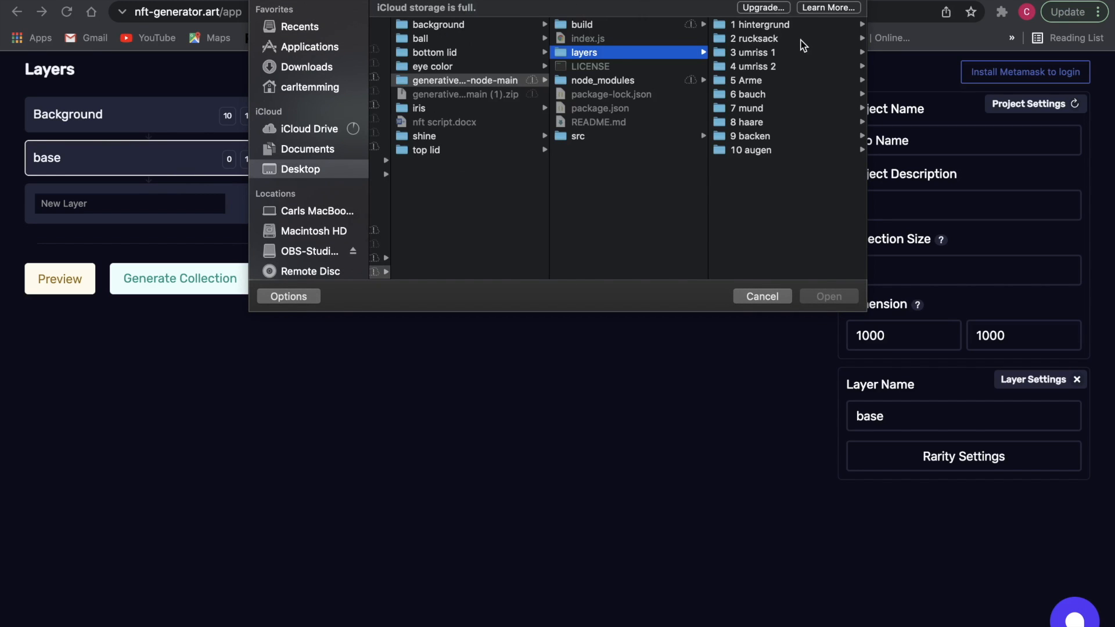
{"action": "left_click", "coordinate": [805, 39]}
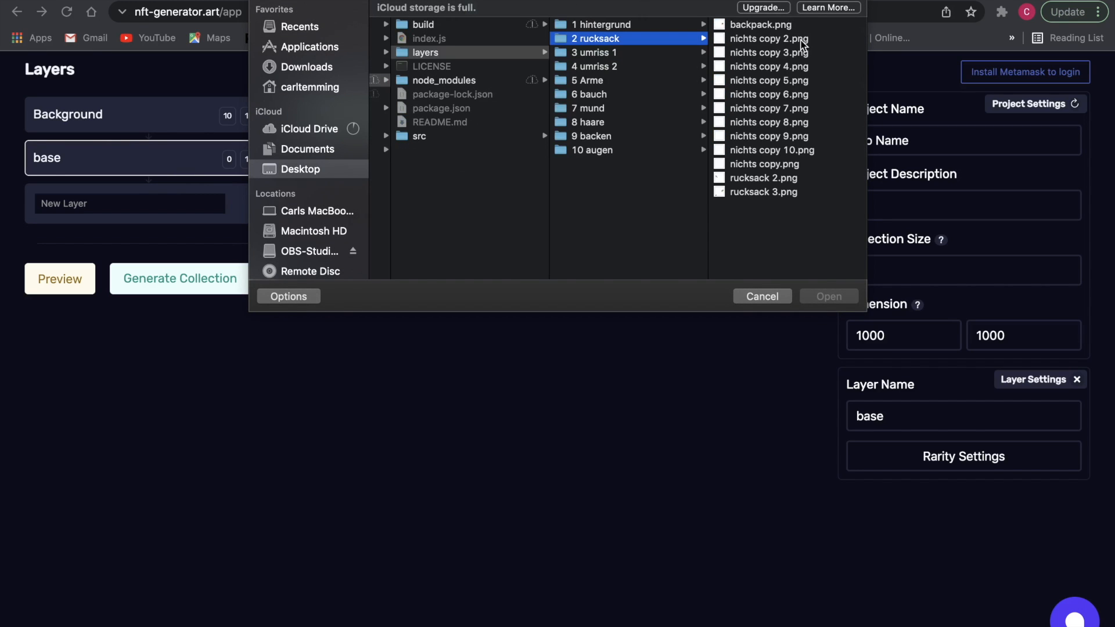
{"action": "left_click", "coordinate": [593, 52]}
{"action": "left_click", "coordinate": [779, 38]}
{"action": "left_click", "coordinate": [781, 25]}
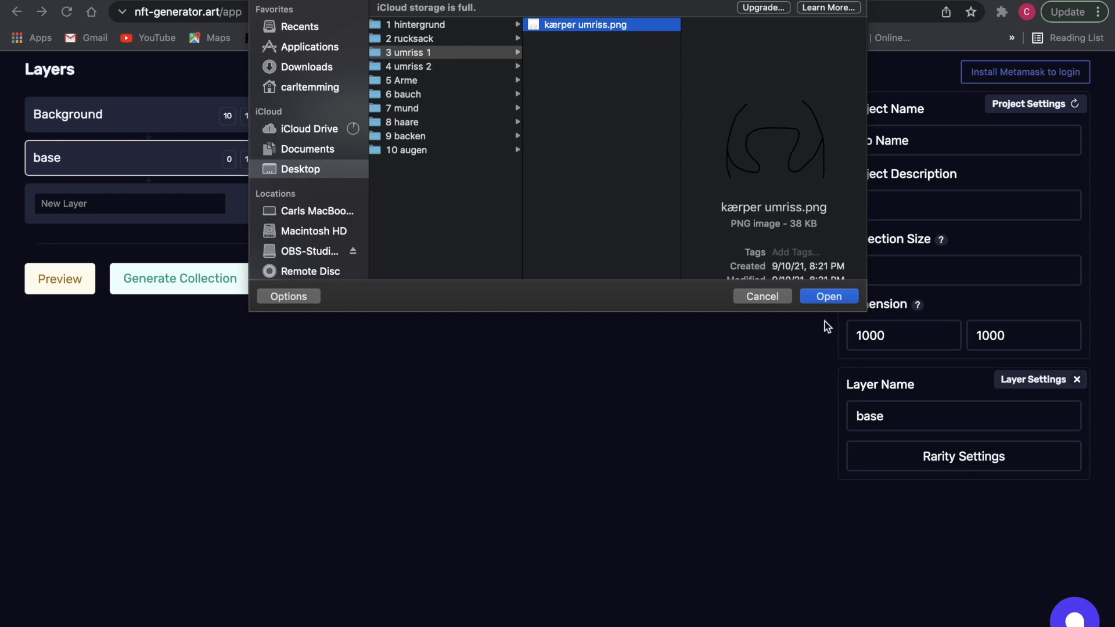
{"action": "left_click", "coordinate": [830, 297]}
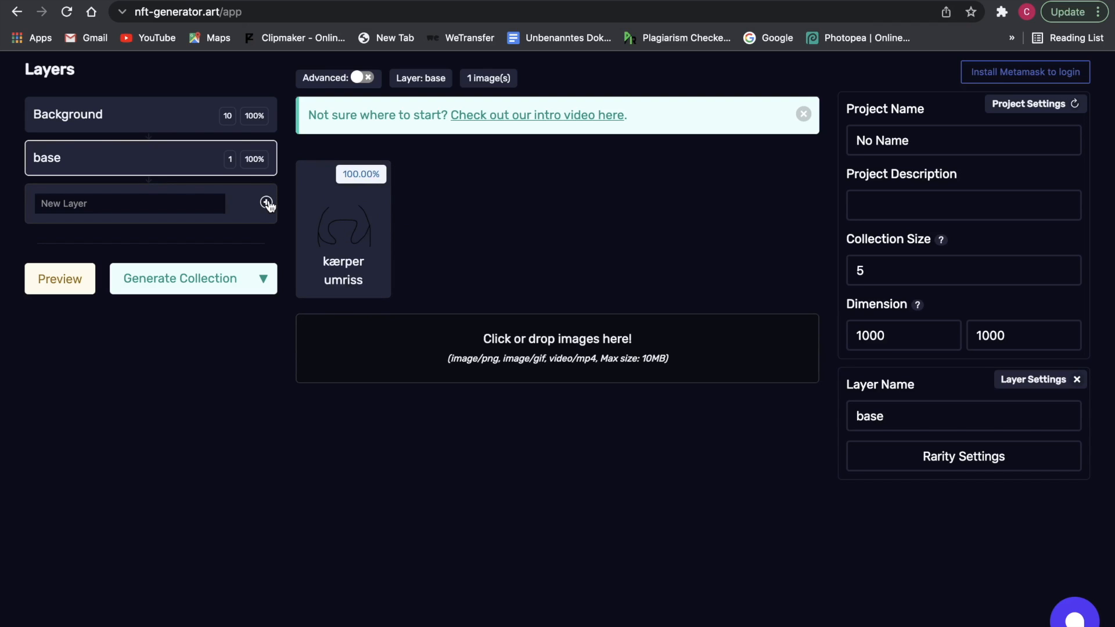
- Add a new layer named backpacks below the base layer
{"action": "left_click", "coordinate": [174, 204]}
{"action": "type", "text": "back"}
{"action": "key", "text": "BackSpace"}
{"action": "type", "text": "packs"}
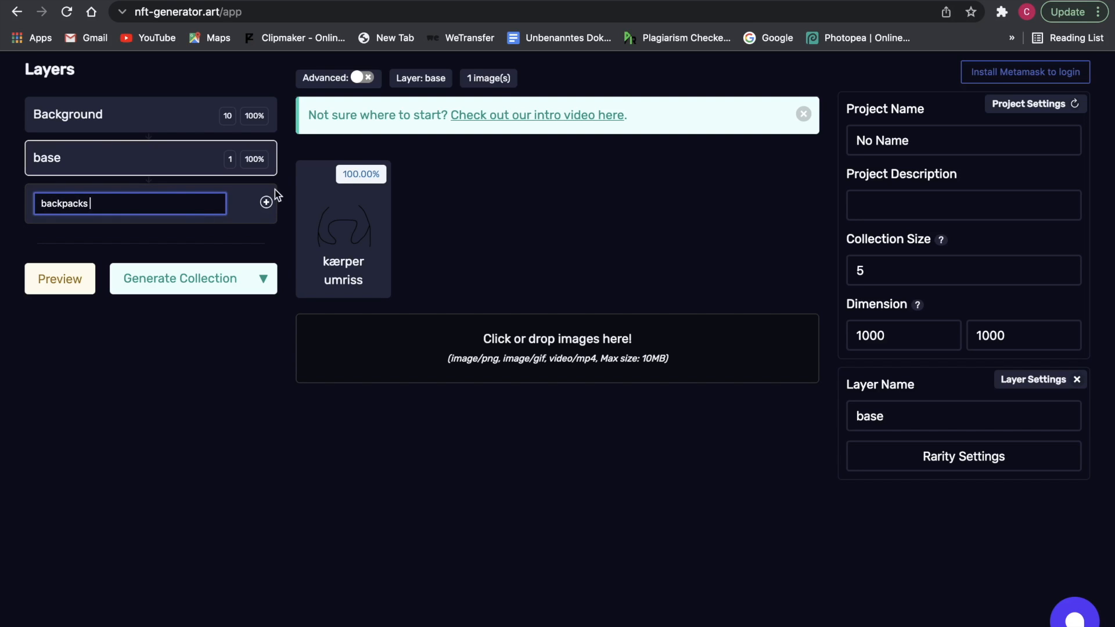
{"action": "left_click", "coordinate": [266, 202]}
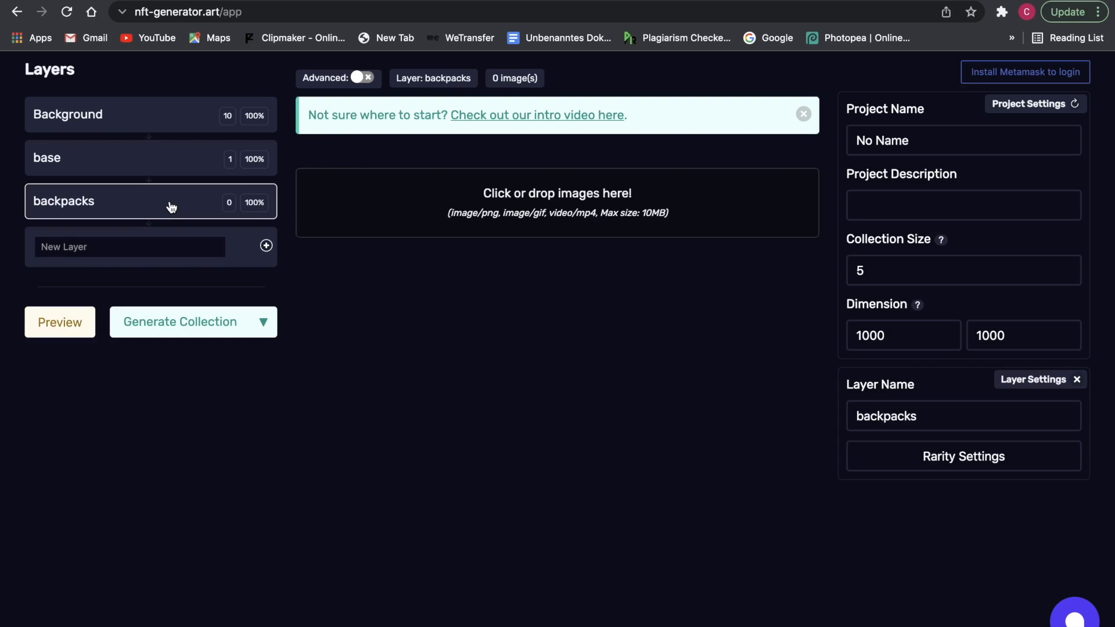
- Upload all images from the 2 rucksack folder to the backpacks layer
{"action": "left_click", "coordinate": [453, 206]}
{"action": "left_click", "coordinate": [653, 4]}
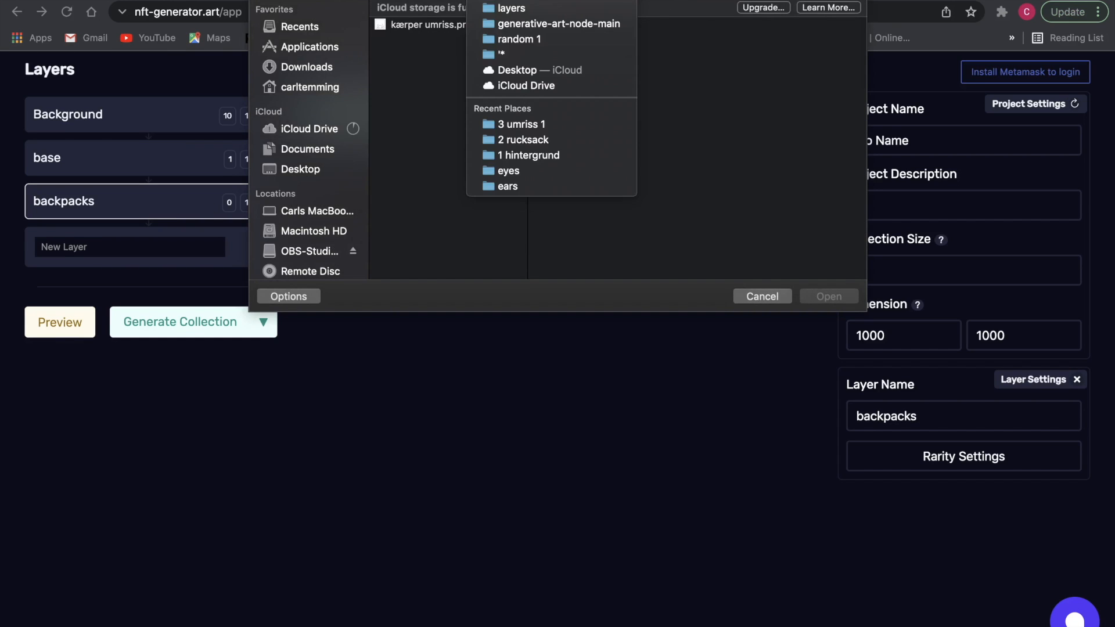
{"action": "left_click", "coordinate": [614, 8]}
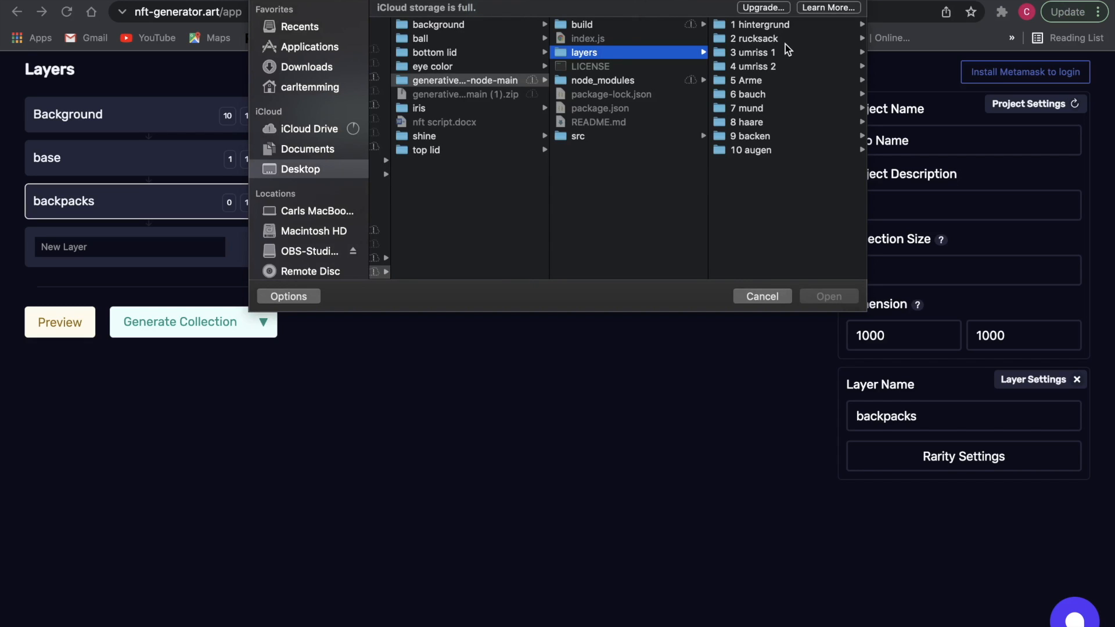
{"action": "left_click", "coordinate": [785, 43]}
{"action": "left_click_drag", "start_coordinate": [796, 241], "coordinate": [757, 26]}
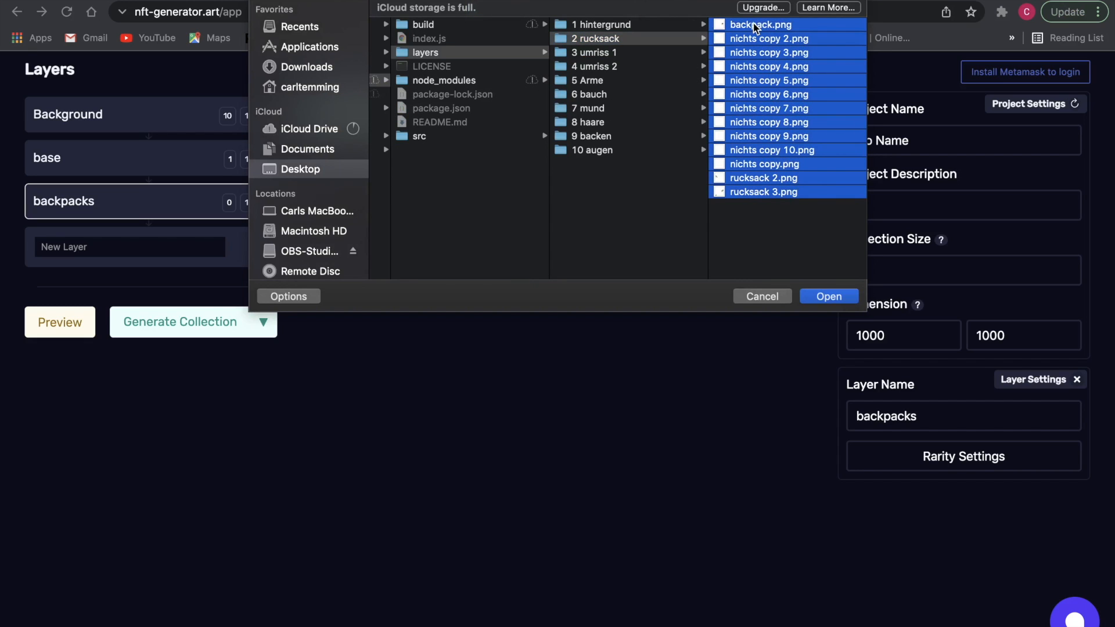
{"action": "left_click", "coordinate": [820, 296]}
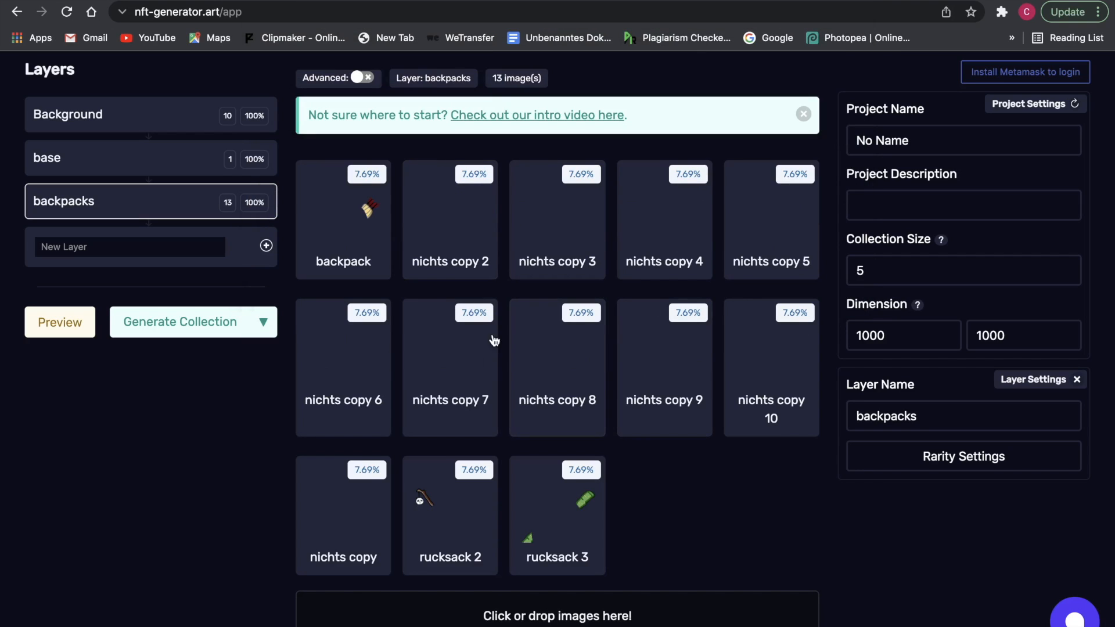
- Delete the blank images nichts copy 2 through nichts copy 10 from the backpacks layer, keeping only nichts copy as the empty option
{"action": "left_click", "coordinate": [416, 175]}
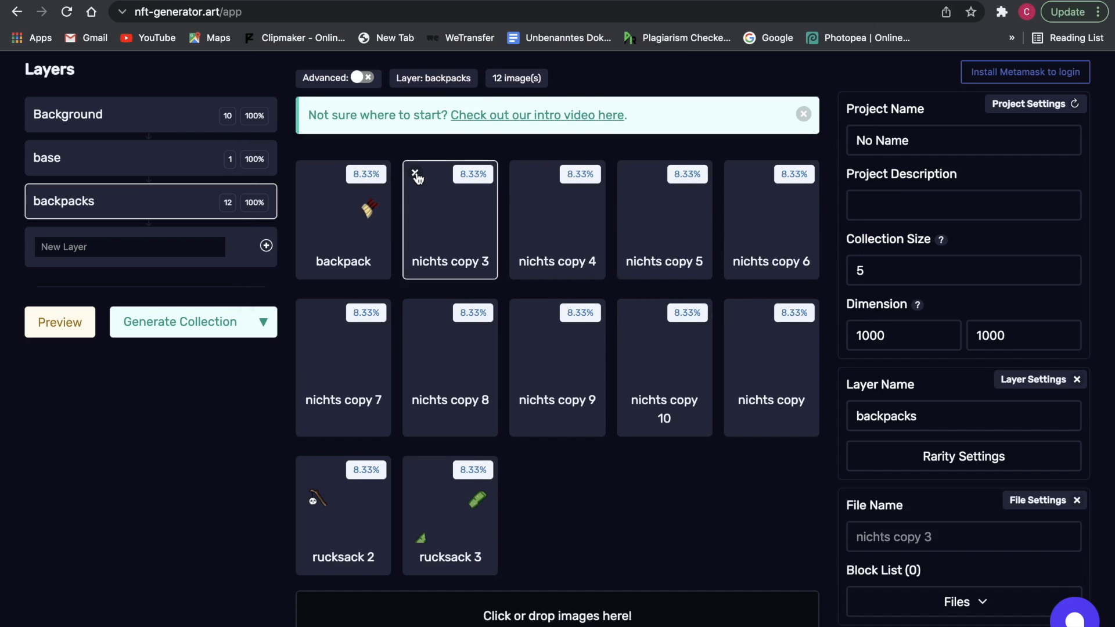
{"action": "left_click", "coordinate": [415, 175]}
{"action": "left_click", "coordinate": [416, 176]}
{"action": "left_click", "coordinate": [415, 175]}
{"action": "left_click", "coordinate": [416, 176]}
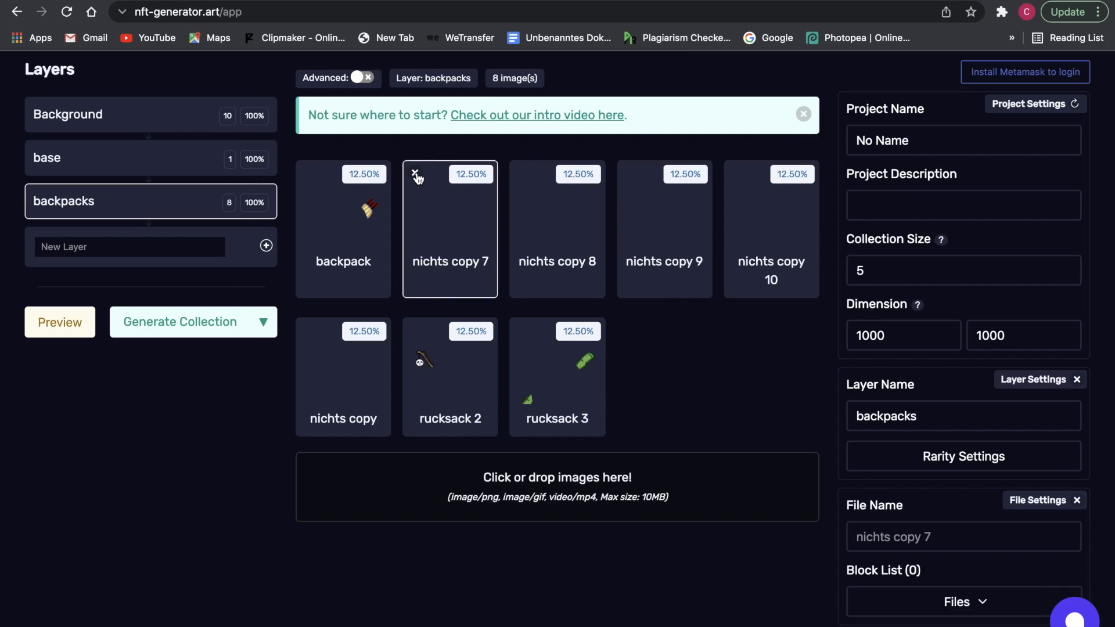
{"action": "left_click", "coordinate": [415, 176]}
{"action": "left_click", "coordinate": [415, 175]}
{"action": "left_click", "coordinate": [415, 175]}
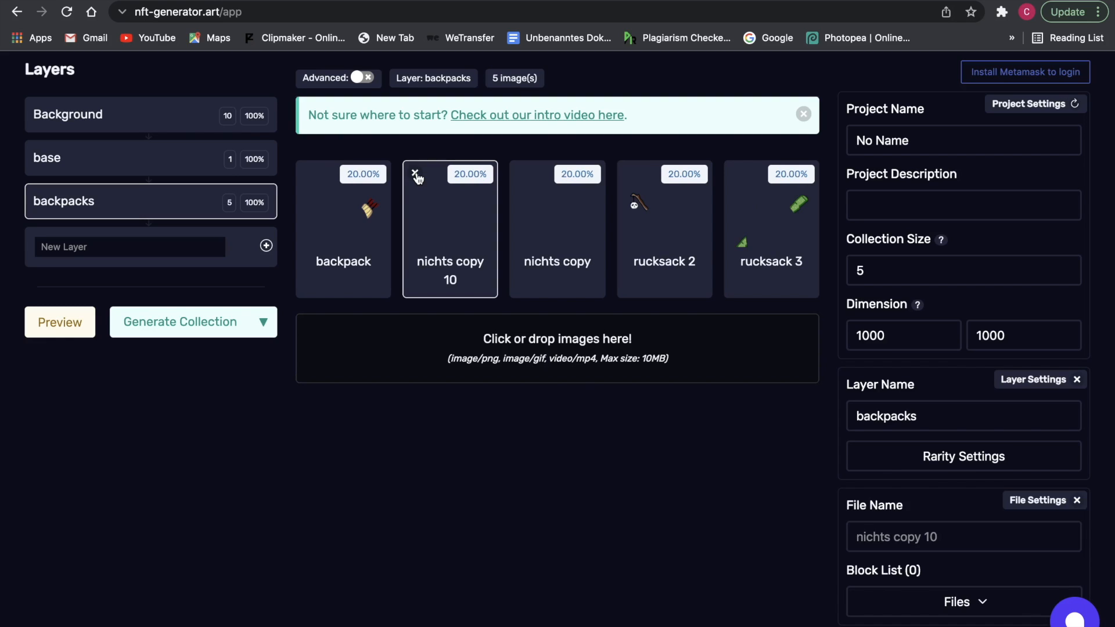
{"action": "left_click", "coordinate": [416, 175]}
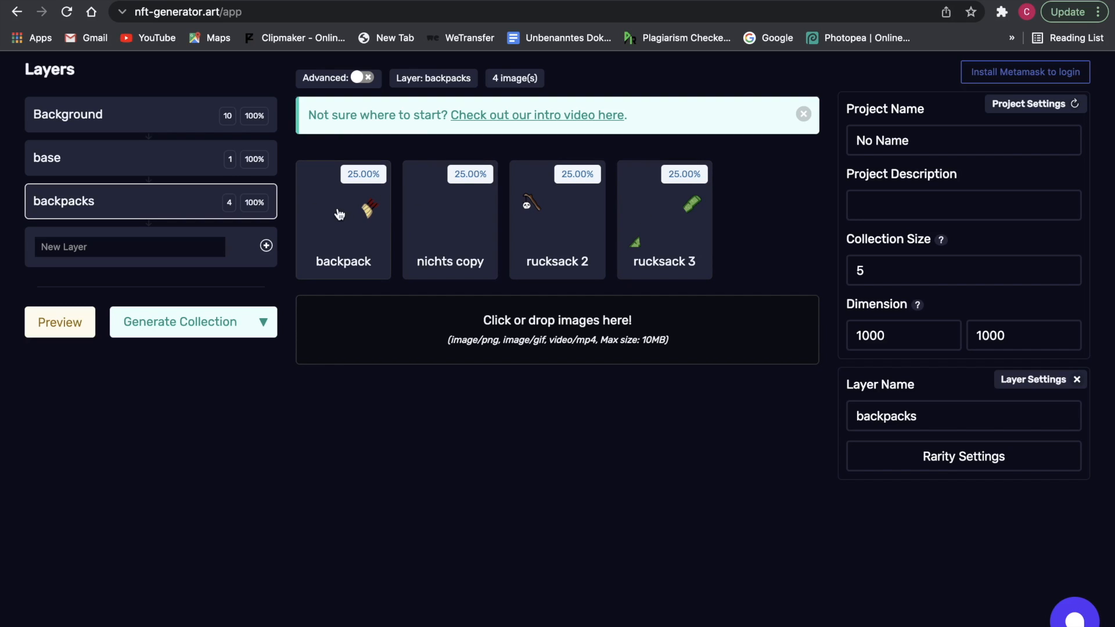
- In the backpacks layer's rarity settings, make rucksack 2 rarer, at about 6.83%, and close the settings
{"action": "left_click", "coordinate": [551, 216]}
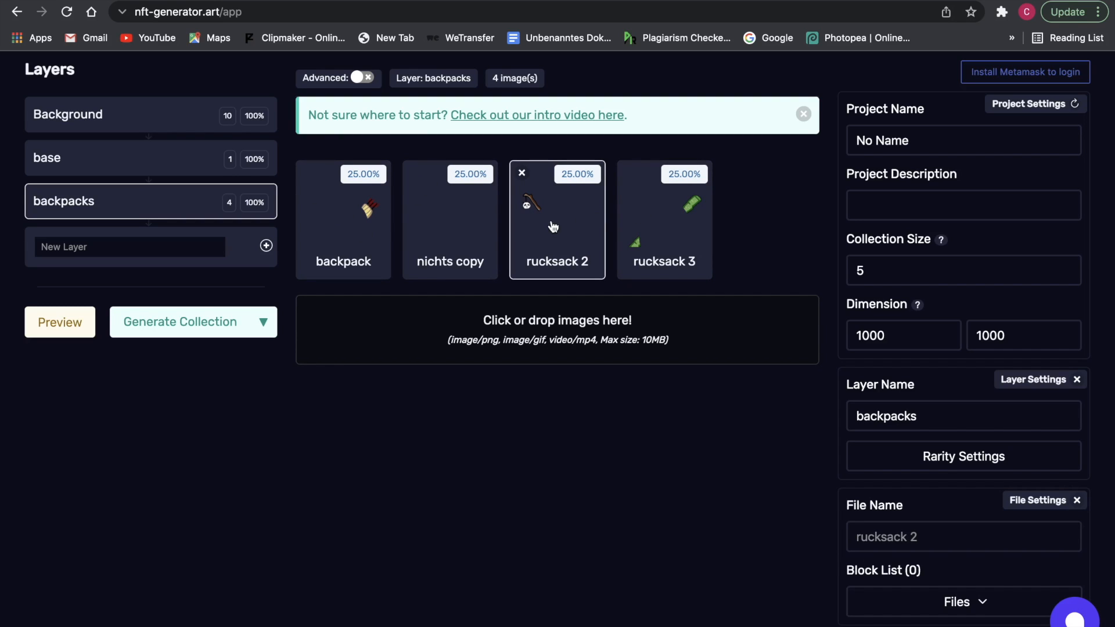
{"action": "left_click", "coordinate": [968, 472]}
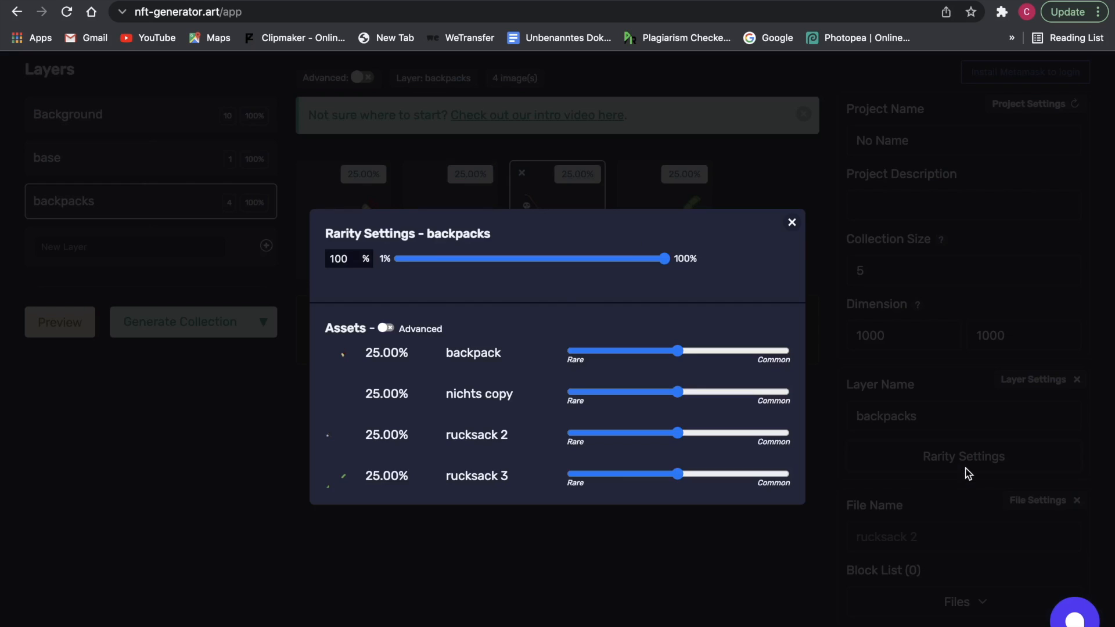
{"action": "scroll", "coordinate": [617, 325], "scroll_direction": "down", "scroll_amount": 1}
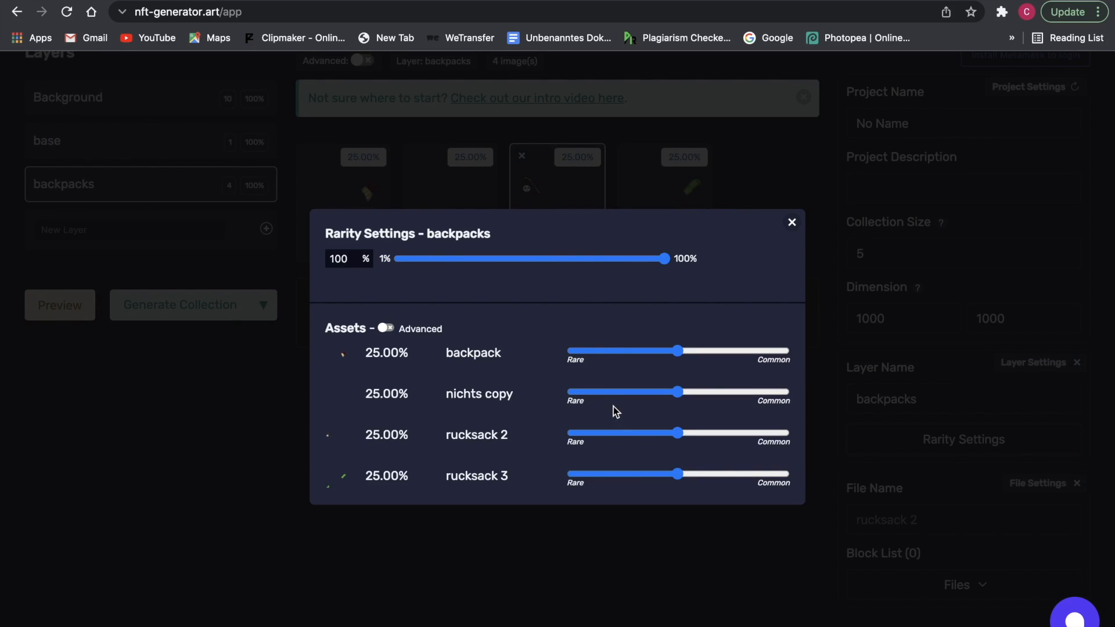
{"action": "left_click_drag", "start_coordinate": [673, 433], "coordinate": [592, 435]}
{"action": "left_click", "coordinate": [792, 222]}
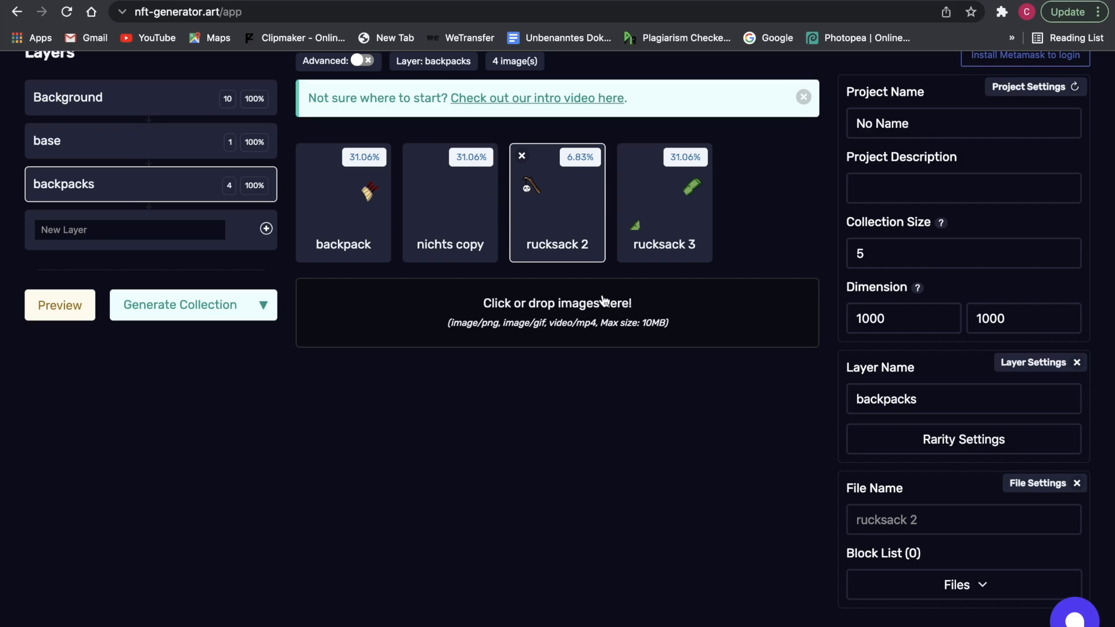
- Add a layer named base 2 and upload the image from the 4 umriss 2 folder to it
{"action": "left_click", "coordinate": [146, 230]}
{"action": "type", "text": "base 2"}
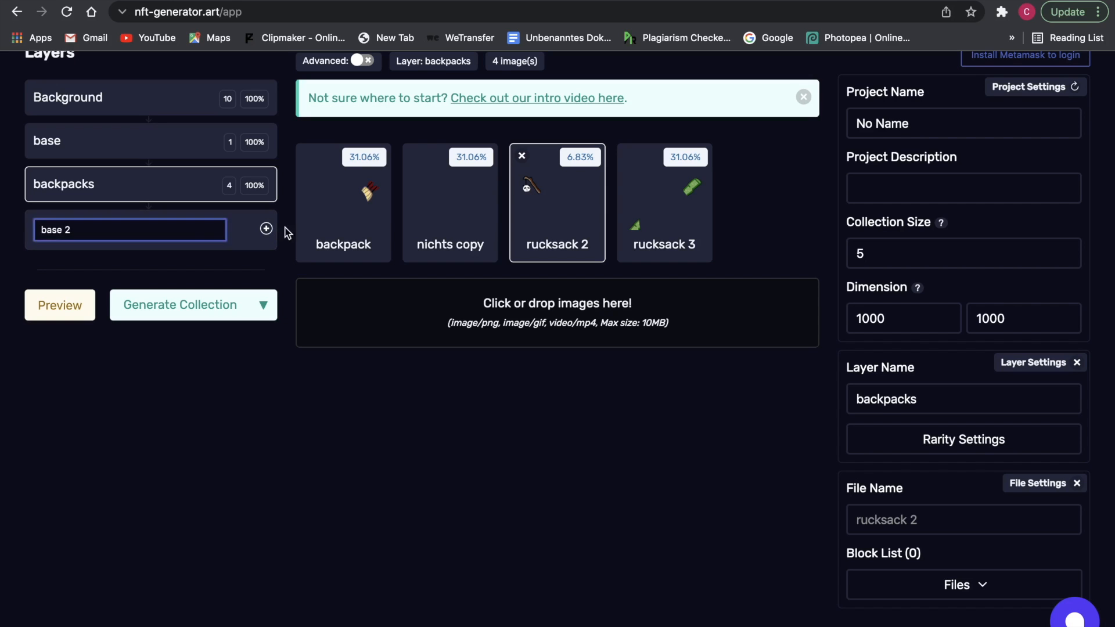
{"action": "key", "text": "Return"}
{"action": "left_click", "coordinate": [556, 186]}
{"action": "left_click", "coordinate": [771, 64]}
{"action": "left_click", "coordinate": [572, 26]}
{"action": "left_click", "coordinate": [831, 296]}
- Add a new layer named eyes below base 2
{"action": "left_click", "coordinate": [180, 272]}
{"action": "type", "text": "ez"}
{"action": "key", "text": "BackSpace"}
{"action": "type", "text": "yes"}
{"action": "key", "text": "Return"}
- Upload augen 1.png through augen 11.png from the 10 augen folder to the eyes layer
{"action": "left_click", "coordinate": [460, 207]}
{"action": "left_click", "coordinate": [627, 80]}
{"action": "left_click", "coordinate": [602, 150]}
{"action": "left_click_drag", "start_coordinate": [836, 23], "coordinate": [874, 186]}
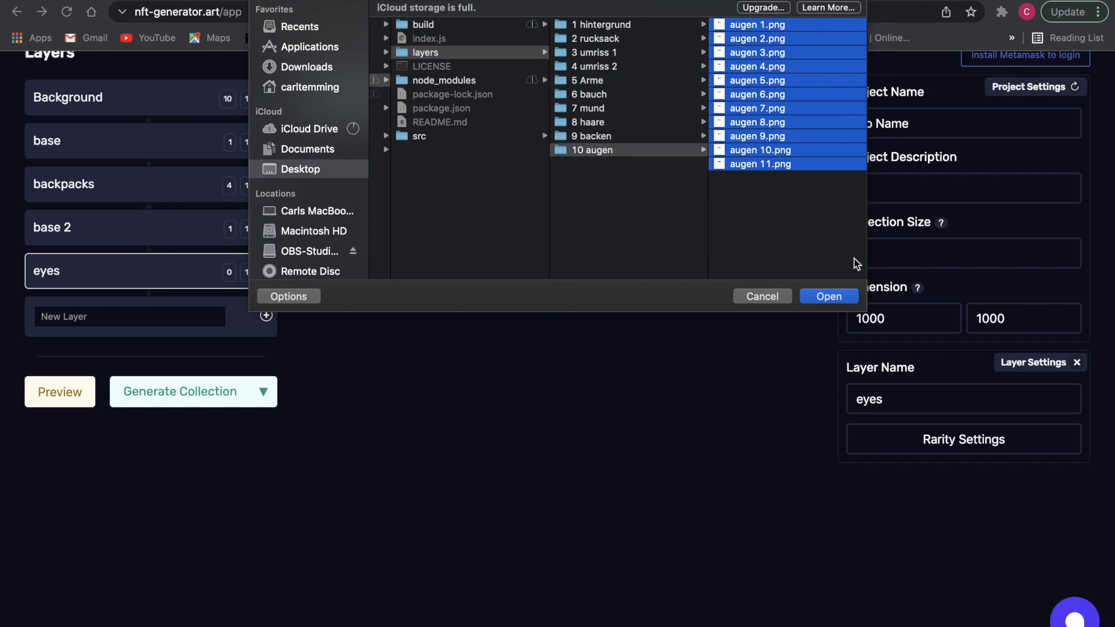
{"action": "left_click", "coordinate": [829, 295]}
- Add a layer named Arms and upload all images from the 5 Arme folder to it
{"action": "type", "text": "Arms"}
{"action": "key", "text": "Return"}
{"action": "left_click", "coordinate": [645, 174]}
{"action": "left_click", "coordinate": [572, 80]}
{"action": "left_click_drag", "start_coordinate": [807, 199], "coordinate": [755, 23]}
{"action": "left_click", "coordinate": [829, 296]}
- Add a layer named mouths and upload all images from the 7 mund folder to it
{"action": "left_click", "coordinate": [124, 358]}
{"action": "type", "text": "mouths"}
{"action": "key", "text": "Return"}
{"action": "left_click", "coordinate": [554, 184]}
{"action": "left_click", "coordinate": [549, 3]}
{"action": "left_click", "coordinate": [509, 10]}
{"action": "left_click", "coordinate": [755, 108]}
{"action": "left_click_drag", "start_coordinate": [807, 116], "coordinate": [755, 23]}
{"action": "left_click", "coordinate": [824, 296]}
- Add a layer named belly and upload bauch 1.png through bauch 18.png from the 6 bauch folder to it
{"action": "left_click", "coordinate": [174, 403]}
{"action": "type", "text": "belly"}
{"action": "key", "text": "Return"}
{"action": "left_click", "coordinate": [493, 185]}
{"action": "left_click", "coordinate": [581, 9]}
{"action": "left_click", "coordinate": [616, 94]}
{"action": "left_click_drag", "start_coordinate": [775, 272], "coordinate": [755, 24]}
{"action": "left_click", "coordinate": [832, 297]}
- Add a layer named hair and upload all images from the 8 haare folder to it
{"action": "left_click", "coordinate": [143, 463]}
{"action": "type", "text": "hair"}
{"action": "left_click", "coordinate": [266, 464]}
{"action": "left_click", "coordinate": [555, 185]}
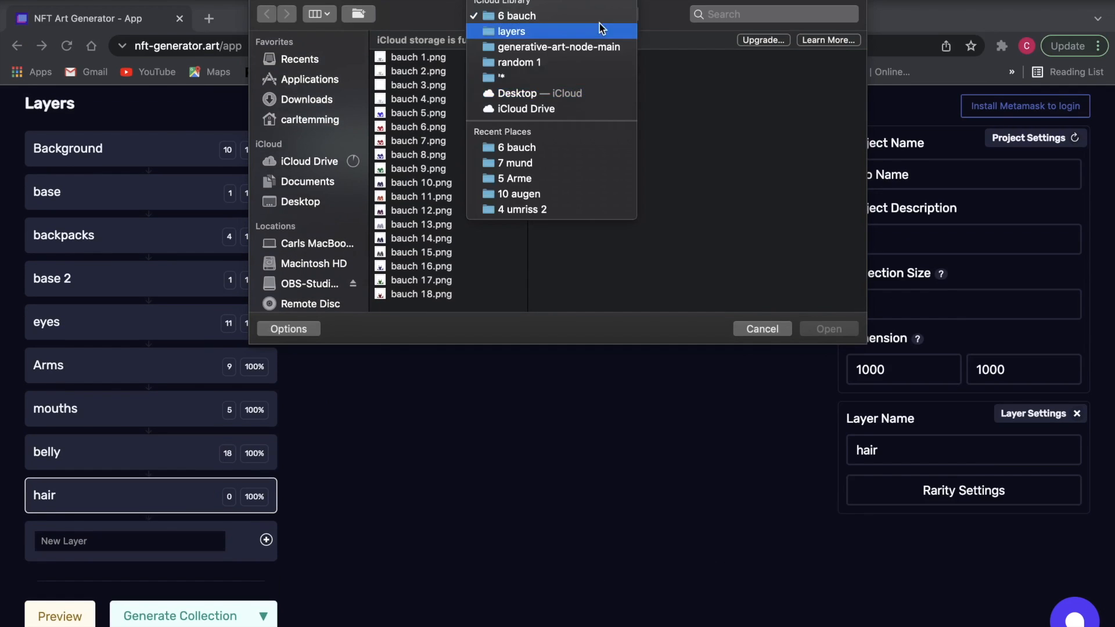
{"action": "left_click", "coordinate": [592, 16]}
{"action": "left_click", "coordinate": [586, 29]}
{"action": "left_click", "coordinate": [745, 122]}
{"action": "left_click_drag", "start_coordinate": [522, 277], "coordinate": [598, 50]}
{"action": "left_click", "coordinate": [829, 297]}
- Add a new layer named cheecks below the hair layer
{"action": "left_click", "coordinate": [130, 507]}
{"action": "type", "text": "backen"}
{"action": "key", "text": "BackSpace"}
{"action": "key", "text": "BackSpace"}
{"action": "key", "text": "BackSpace"}
{"action": "key", "text": "BackSpace"}
{"action": "key", "text": "BackSpace"}
{"action": "key", "text": "BackSpace"}
{"action": "type", "text": "cheecks"}
{"action": "key", "text": "Return"}
- Upload the four images from the 9 backen folder to the cheecks layer
{"action": "left_click", "coordinate": [472, 184]}
{"action": "left_click", "coordinate": [587, 9]}
{"action": "left_click", "coordinate": [598, 139]}
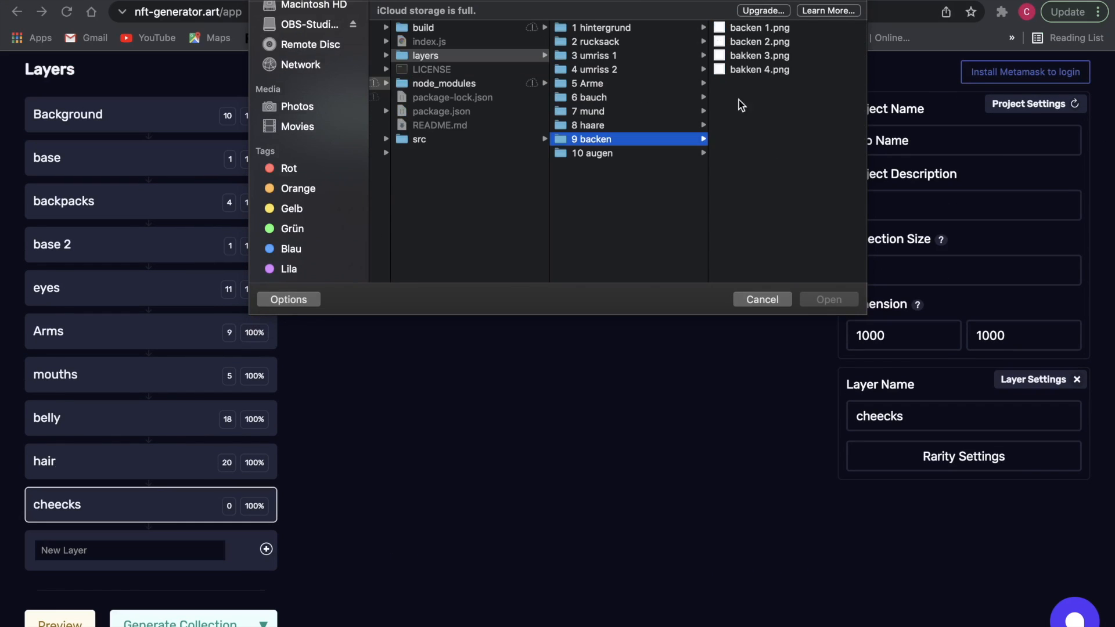
{"action": "left_click_drag", "start_coordinate": [740, 101], "coordinate": [726, 27]}
{"action": "left_click", "coordinate": [831, 298]}
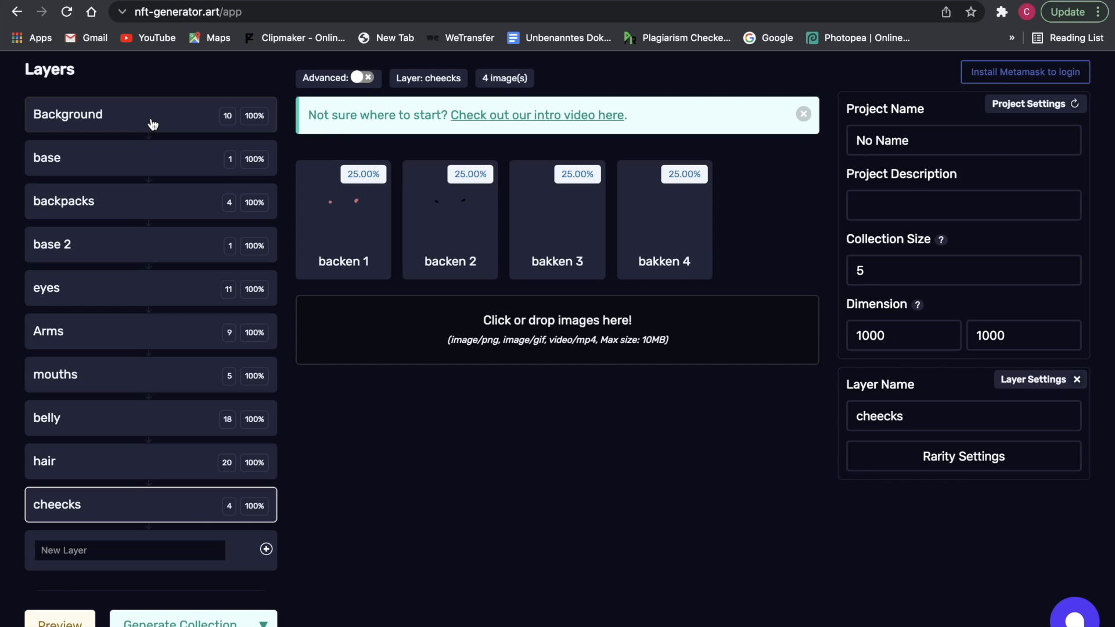
- Preview a sample NFT combined from all the layers and close the preview
{"action": "left_click", "coordinate": [70, 623]}
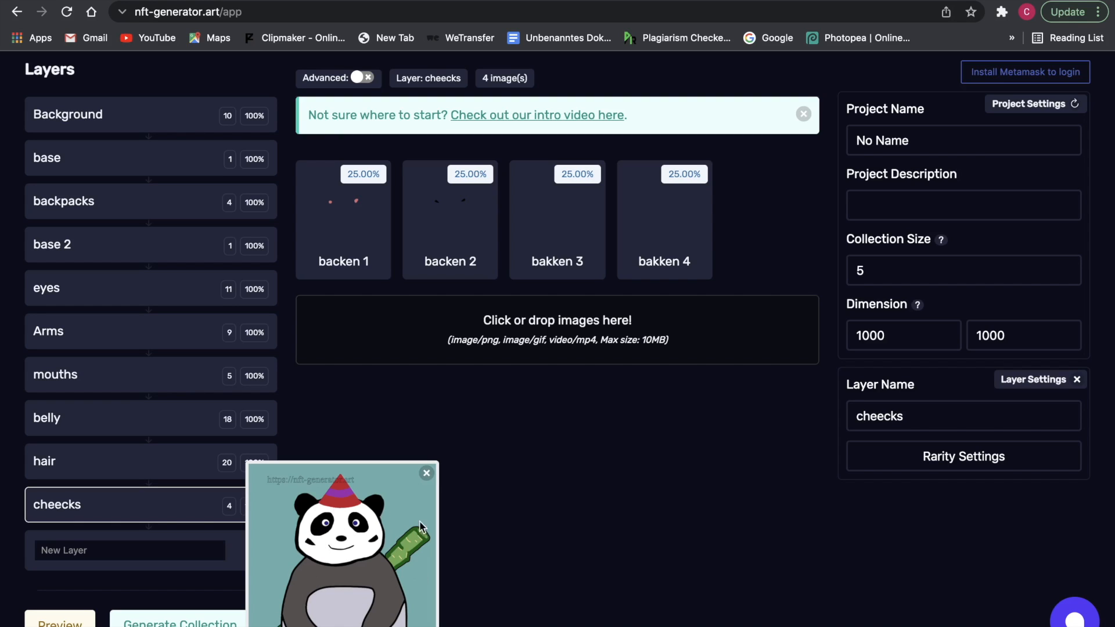
{"action": "left_click", "coordinate": [427, 473]}
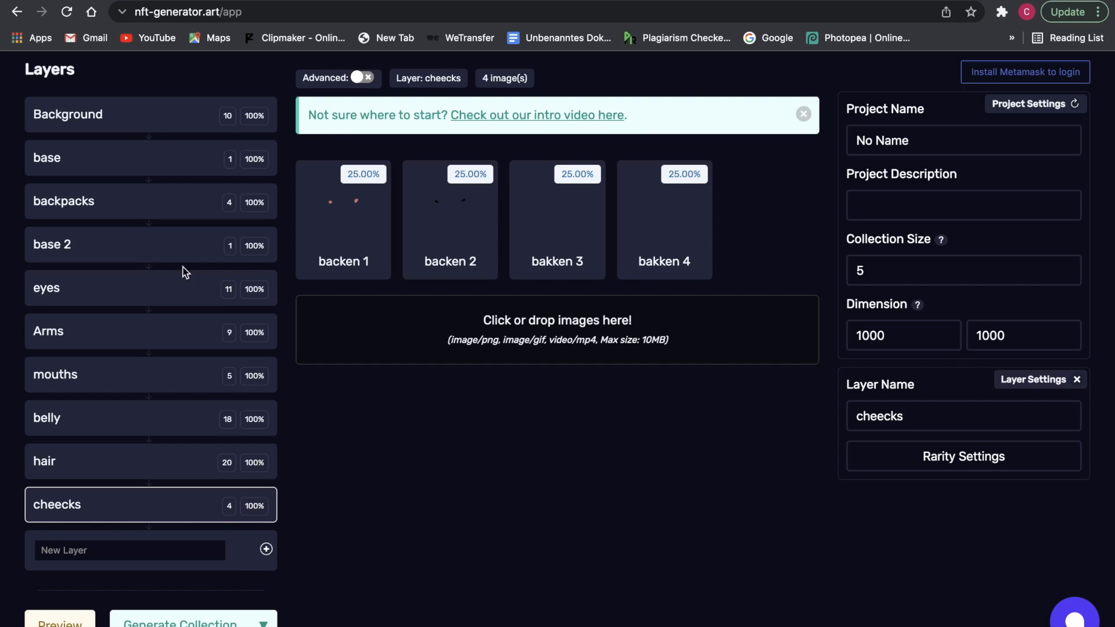
- In the eyes layer's rarity settings, make augen 2 more common, at about 15.54%, and close the settings
{"action": "left_click", "coordinate": [138, 300]}
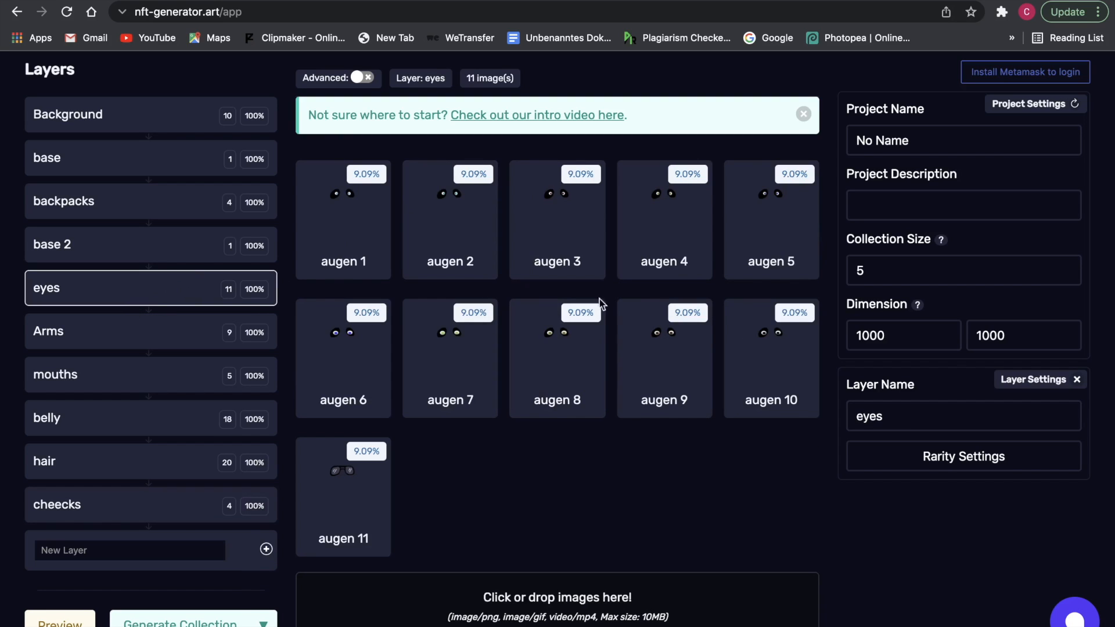
{"action": "left_click", "coordinate": [526, 361]}
{"action": "left_click", "coordinate": [1003, 473]}
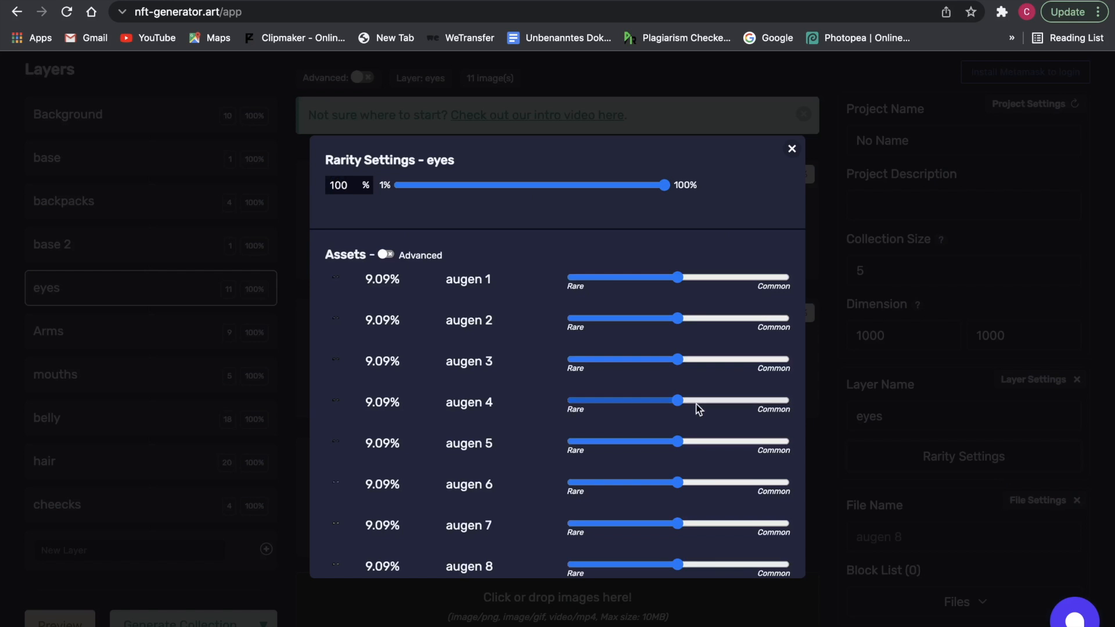
{"action": "left_click_drag", "start_coordinate": [677, 318], "coordinate": [767, 318]}
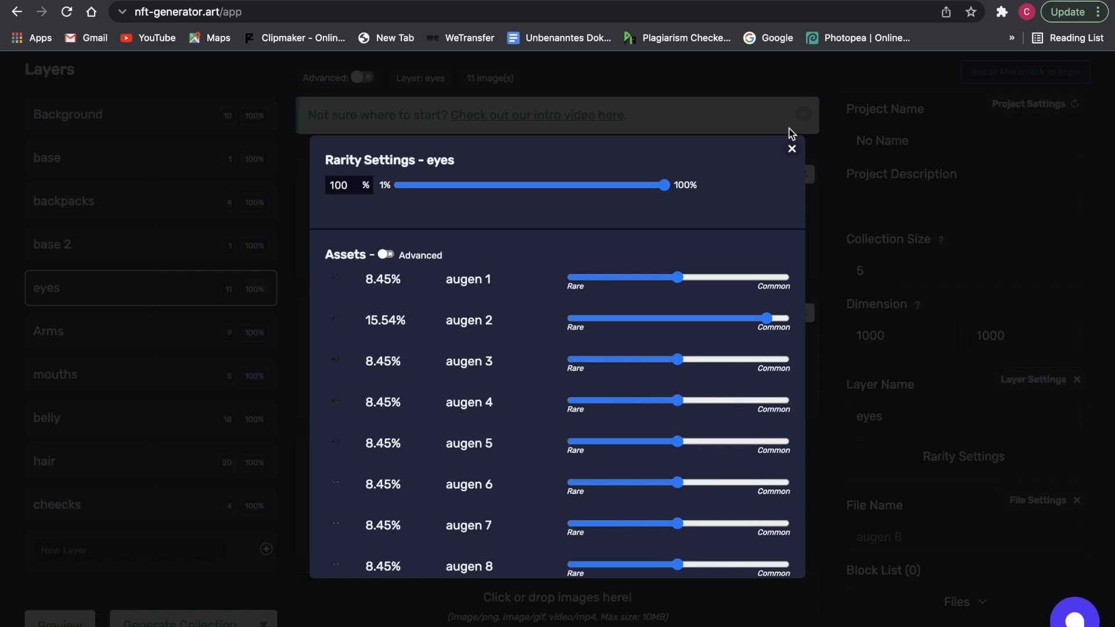
{"action": "left_click", "coordinate": [791, 148]}
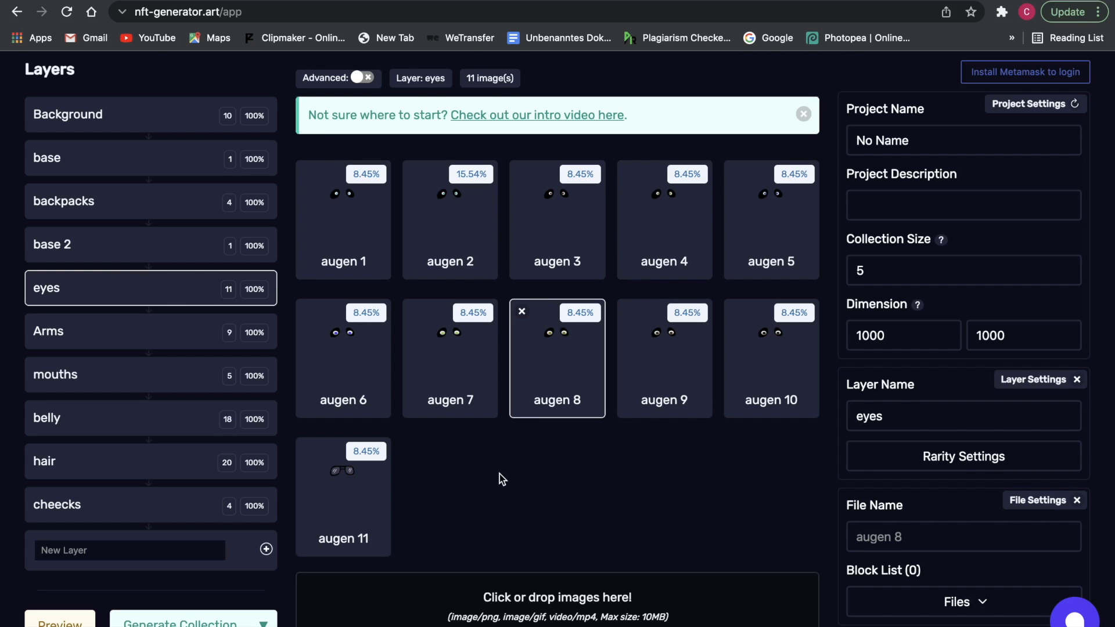
- Set the project's collection size to 100
{"action": "scroll", "coordinate": [499, 474], "scroll_direction": "down", "scroll_amount": 2}
{"action": "scroll", "coordinate": [499, 474], "scroll_direction": "up", "scroll_amount": 2}
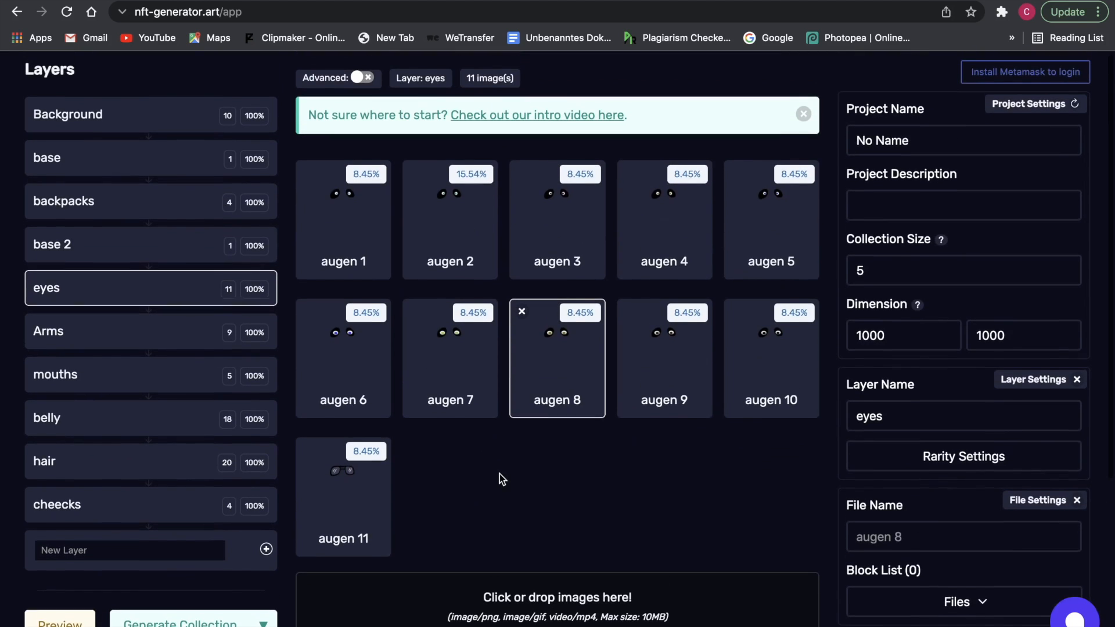
{"action": "left_click", "coordinate": [933, 258]}
{"action": "left_click", "coordinate": [878, 261]}
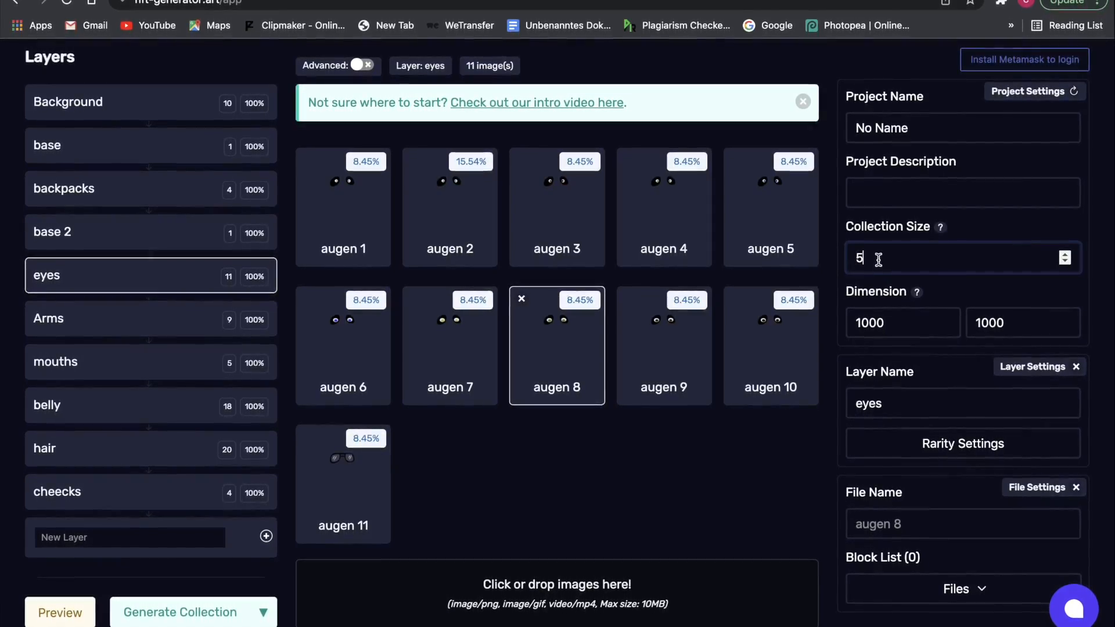
{"action": "key", "text": "BackSpace"}
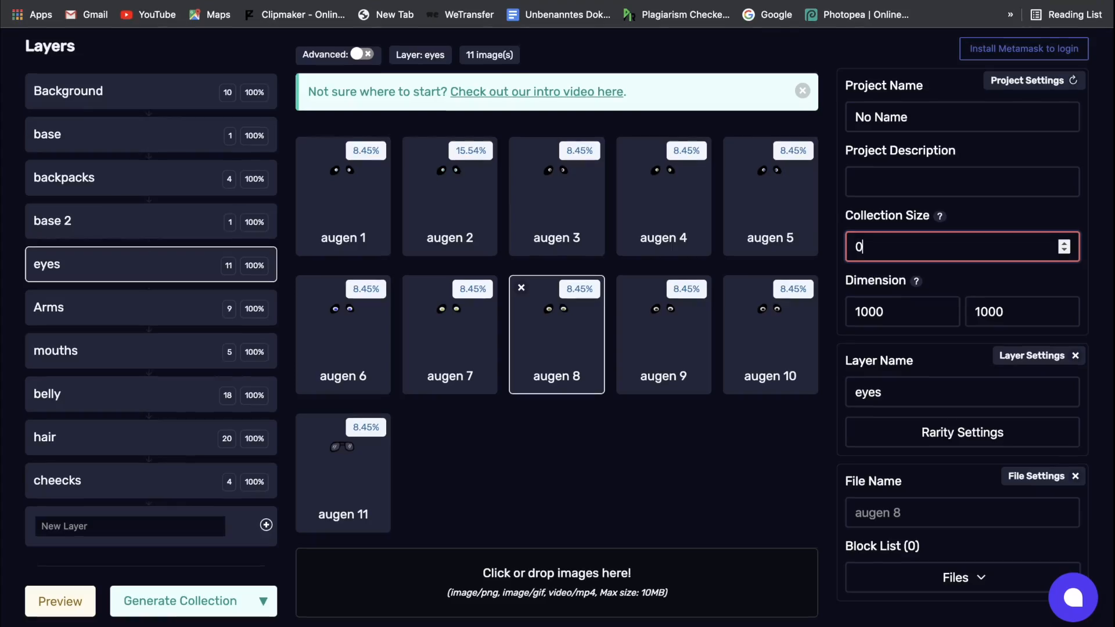
{"action": "type", "text": "100"}
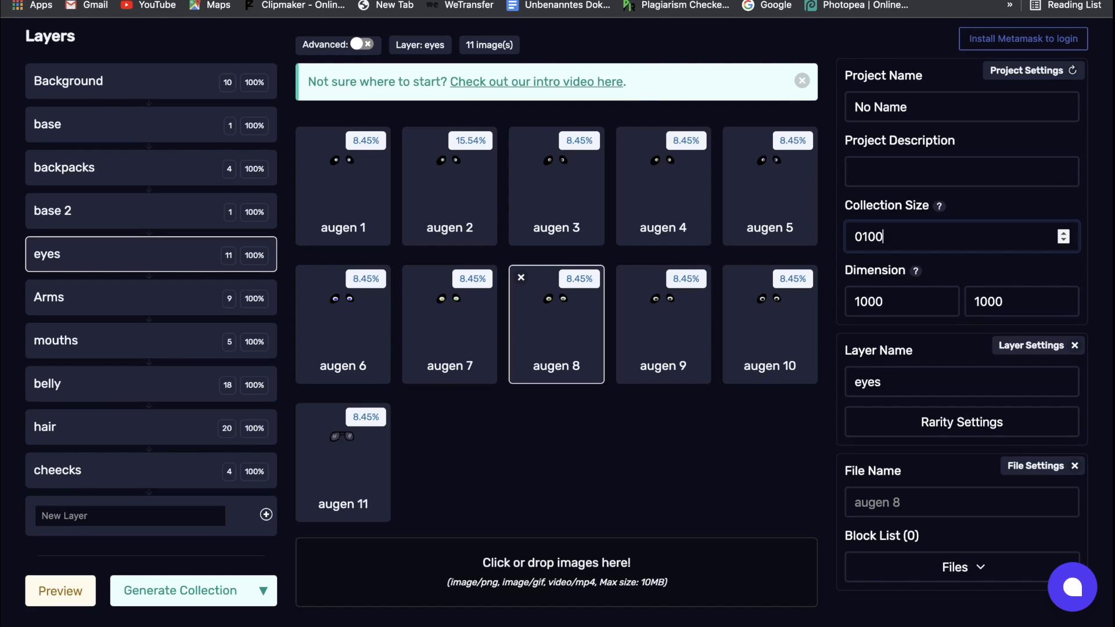
- Try a collection size of 1001 to check the generation option, and restore the size to 100
{"action": "type", "text": "1"}
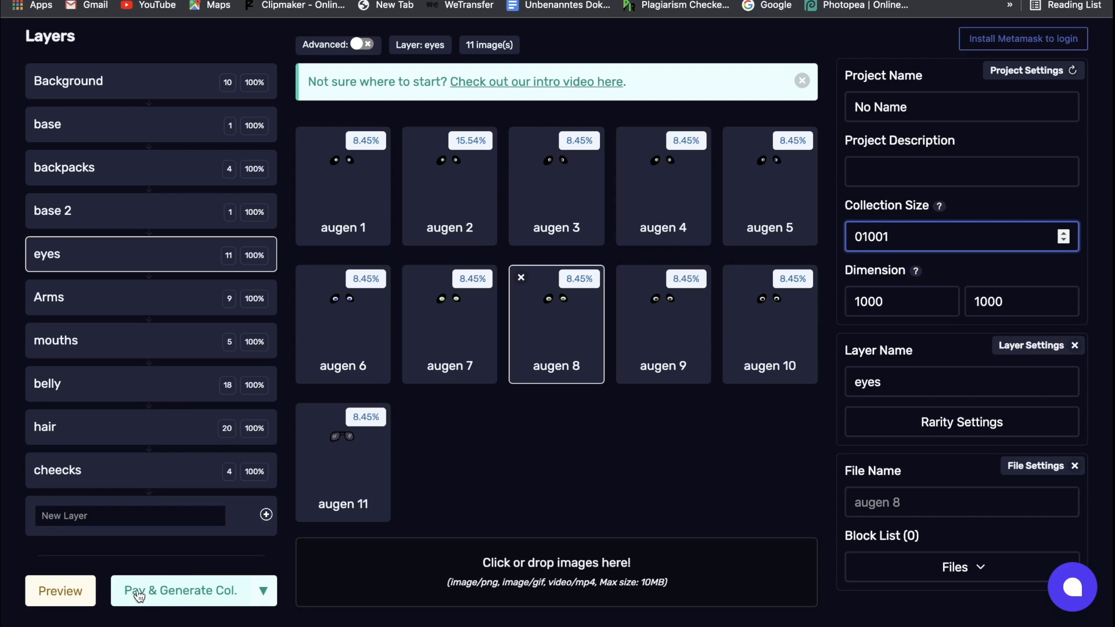
{"action": "key", "text": "BackSpace"}
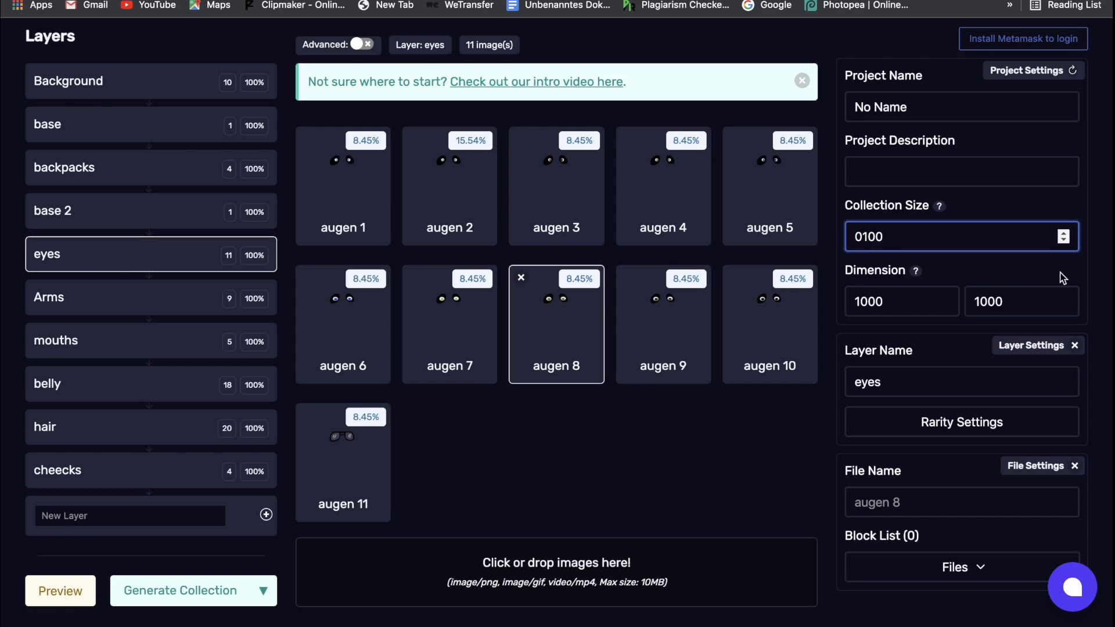
{"action": "type", "text": "1"}
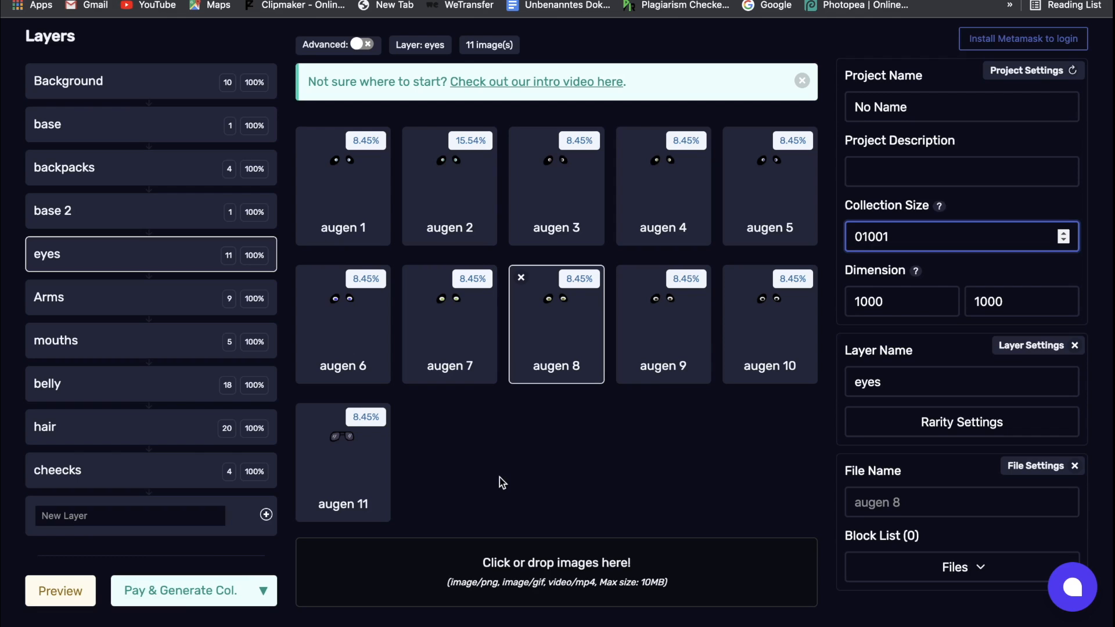
{"action": "key", "text": "BackSpace"}
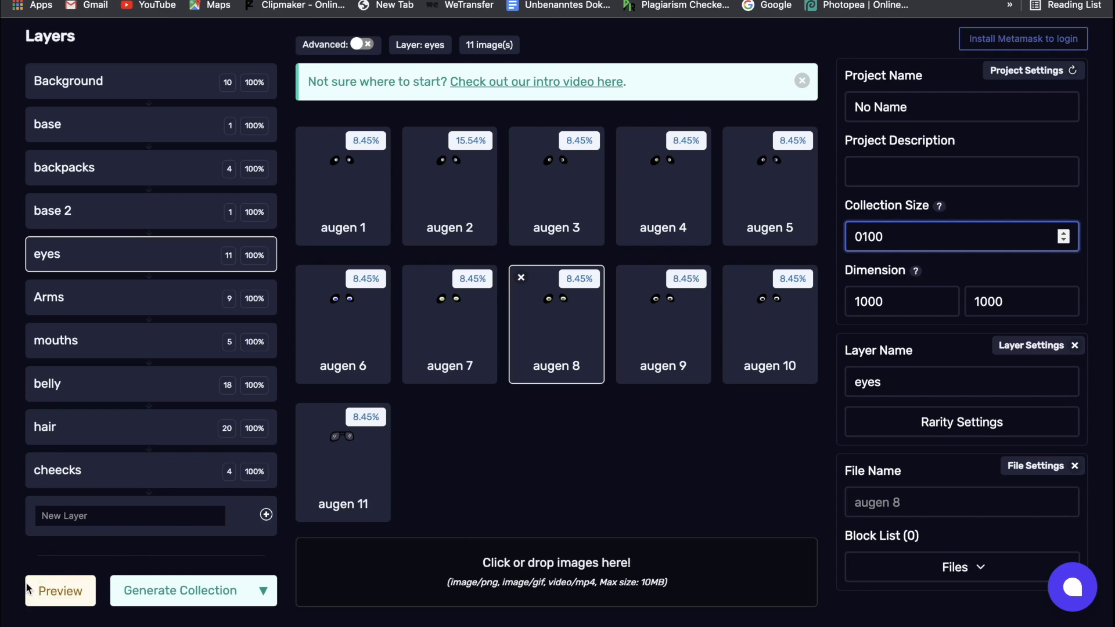
- Preview a sample NFT of the collection, close it and preview another random combination
{"action": "left_click", "coordinate": [46, 588]}
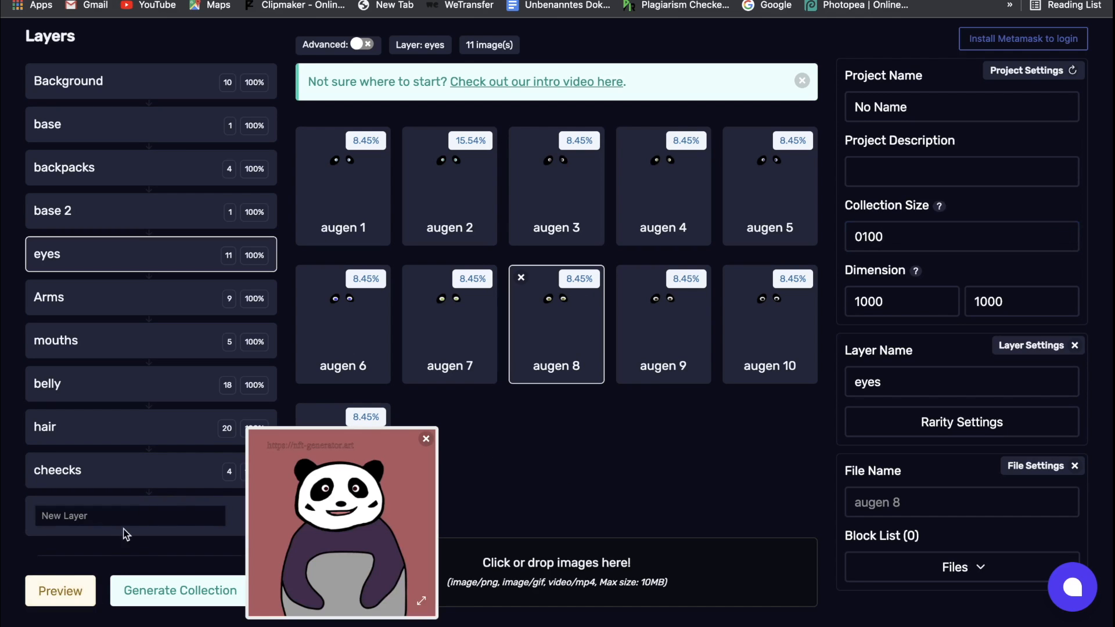
{"action": "left_click", "coordinate": [426, 439]}
{"action": "left_click", "coordinate": [74, 581]}
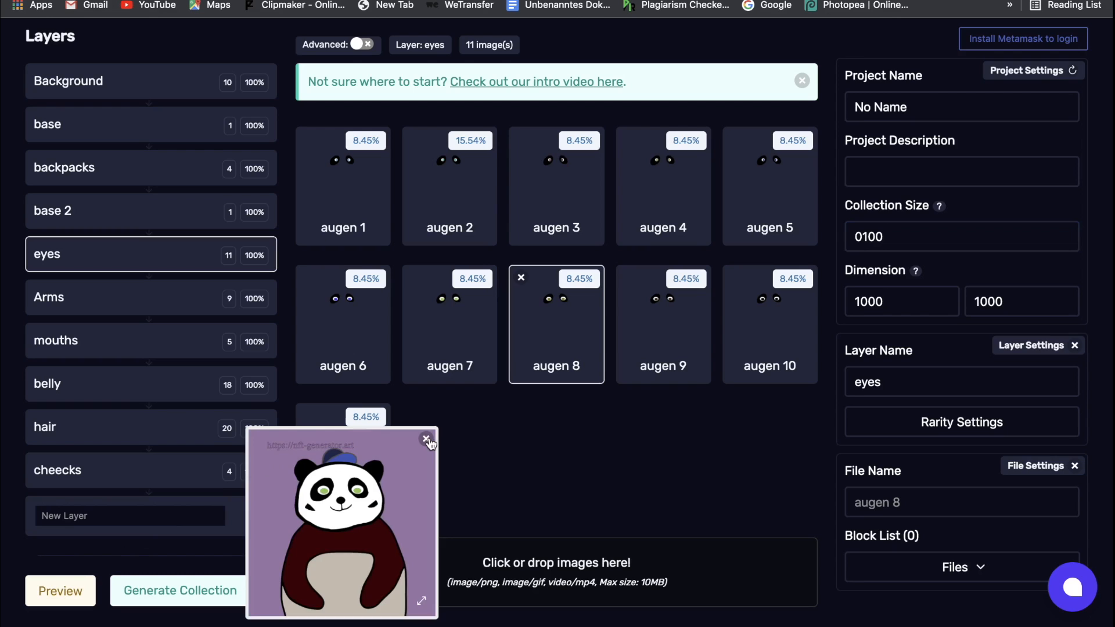
- Close the current sample preview, generate another random panda combination, and close that preview
{"action": "left_click", "coordinate": [426, 439]}
{"action": "left_click", "coordinate": [63, 591]}
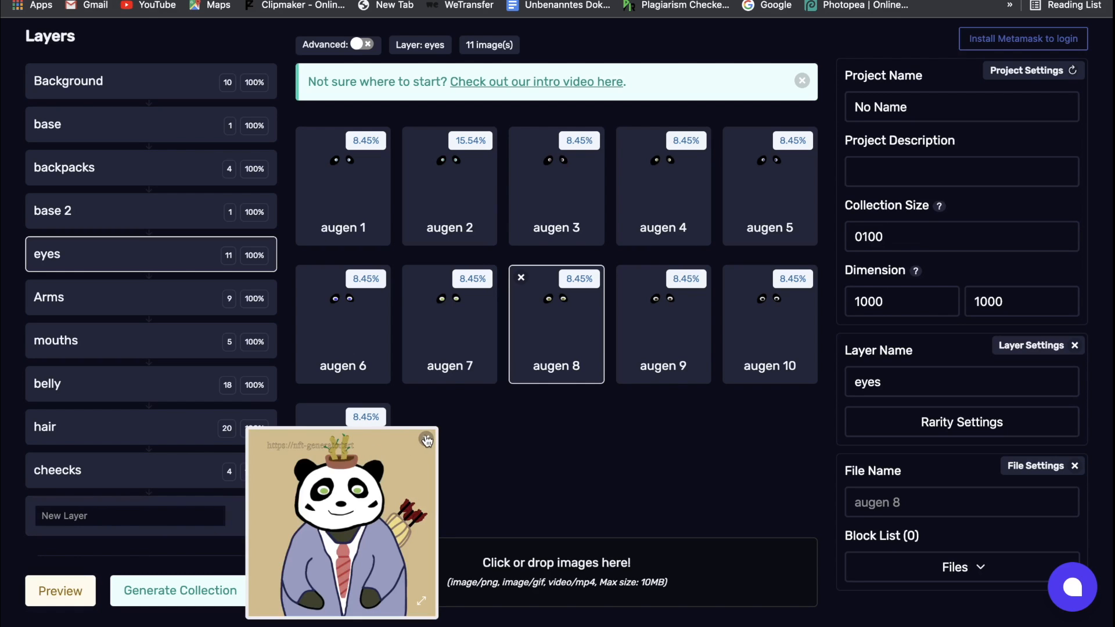
{"action": "left_click", "coordinate": [426, 439]}
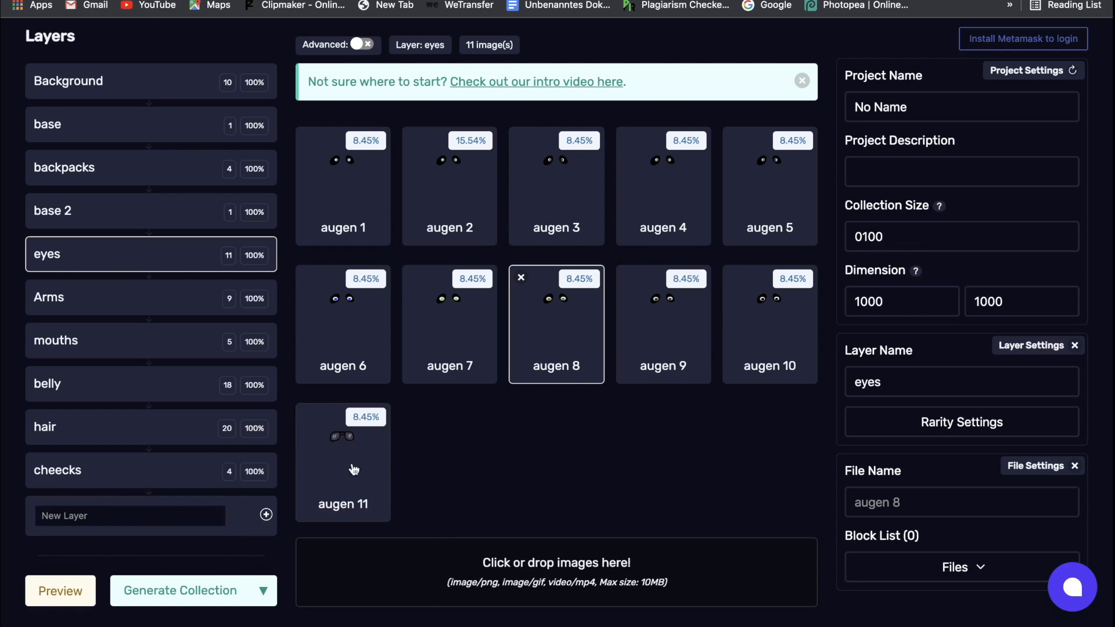
- Generate the collection, fill in the e-mail address for the download, and download the result
{"action": "left_click", "coordinate": [184, 591]}
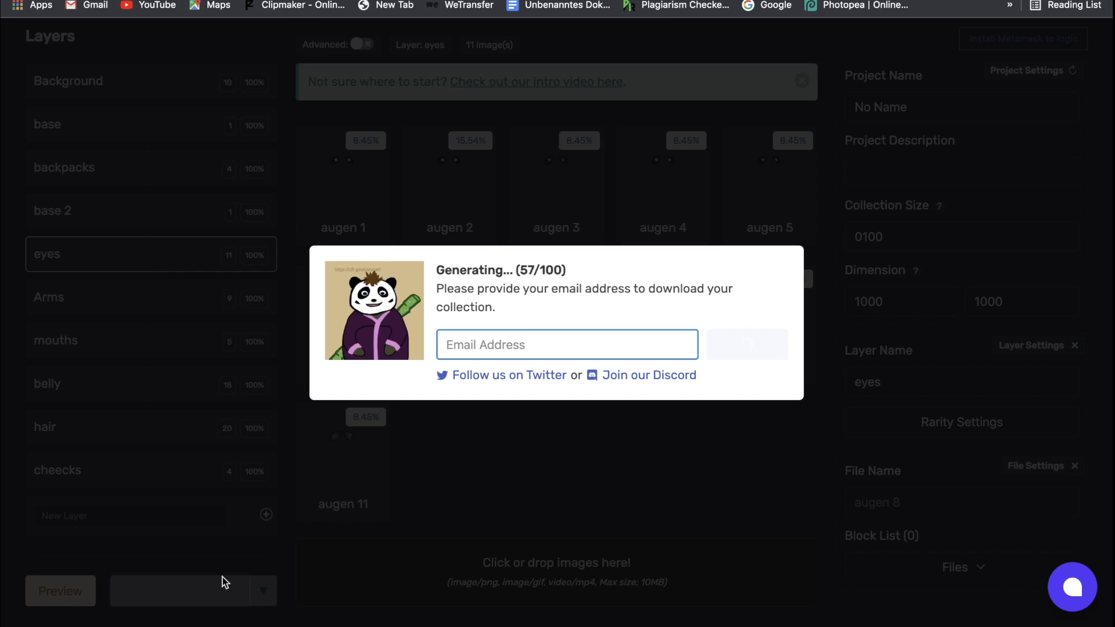
{"action": "left_click", "coordinate": [481, 346]}
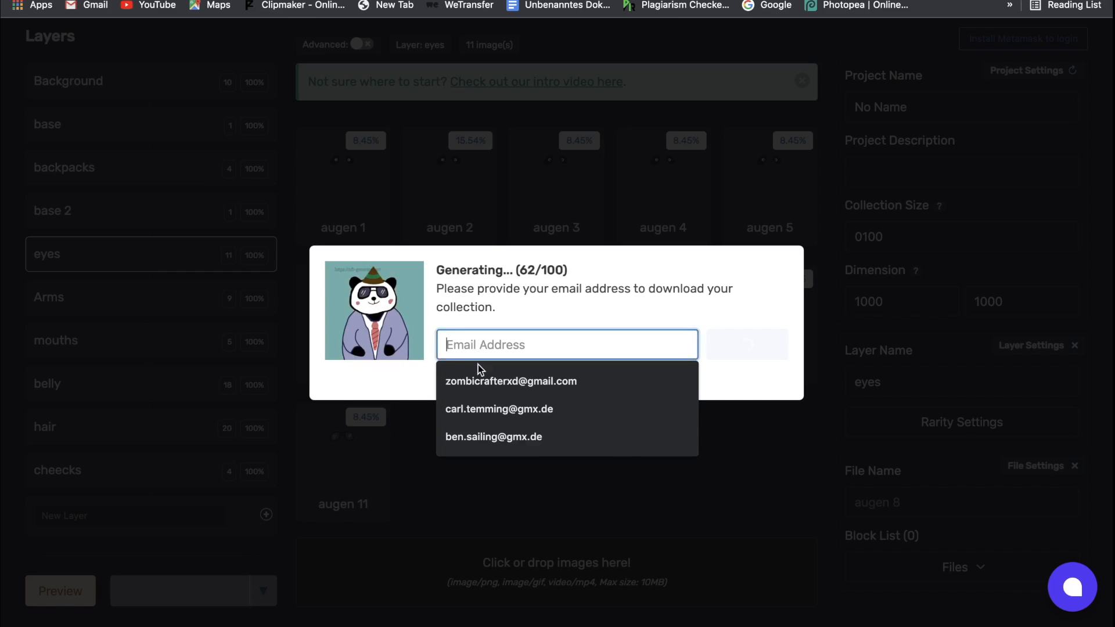
{"action": "left_click", "coordinate": [480, 380]}
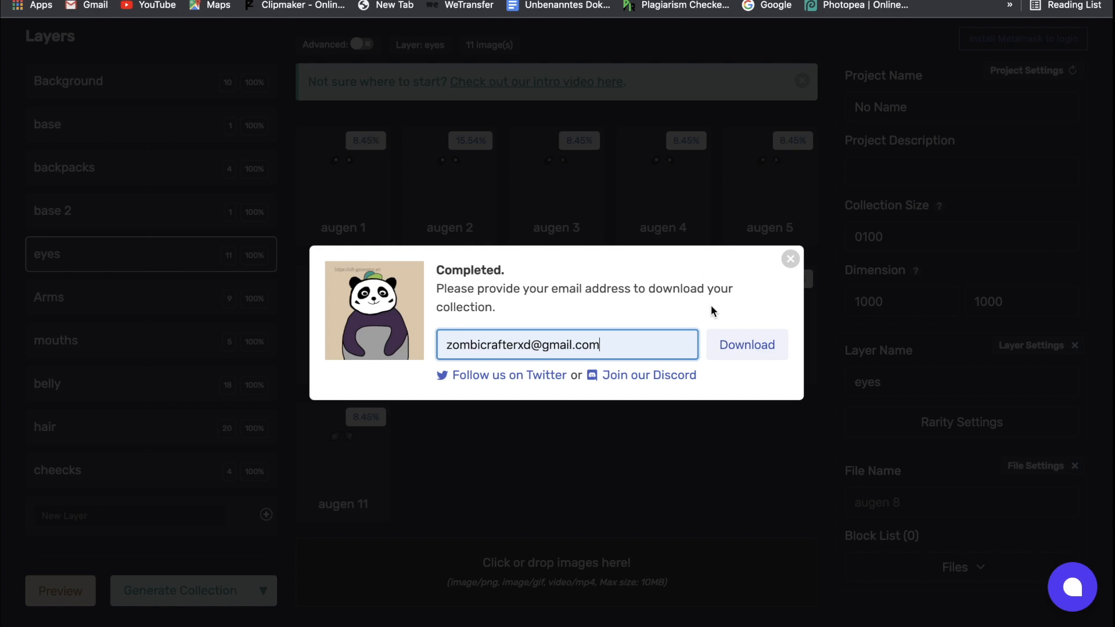
{"action": "left_click", "coordinate": [735, 349]}
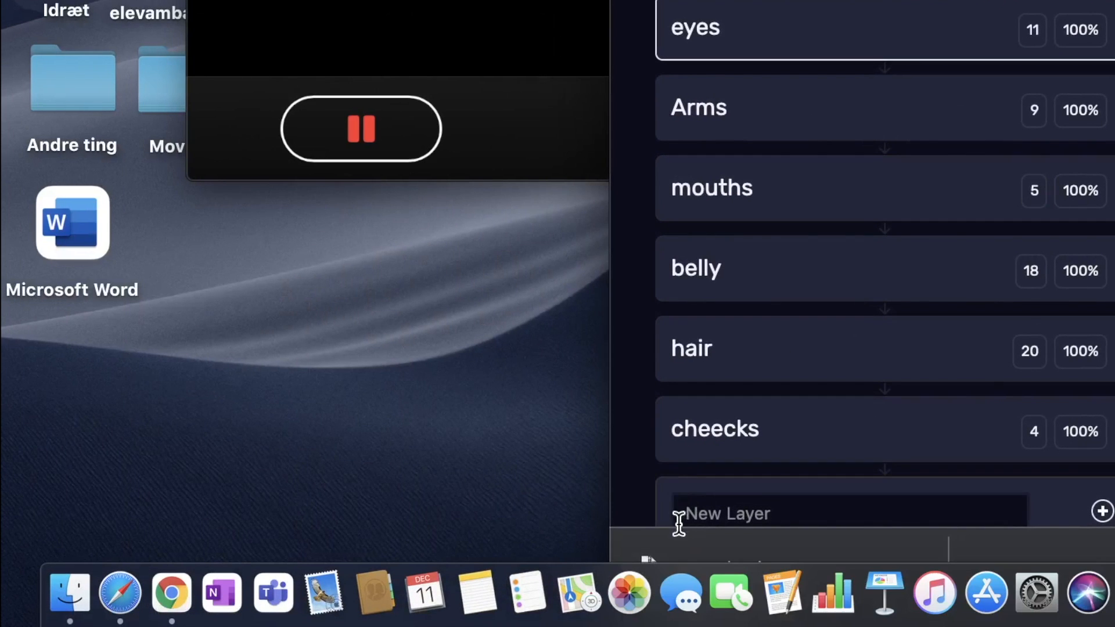
- Move the downloaded sample.zip from the browser to an empty area of the desktop
{"action": "left_click_drag", "start_coordinate": [673, 534], "coordinate": [503, 417]}
{"action": "left_click_drag", "start_coordinate": [477, 361], "coordinate": [477, 361]}
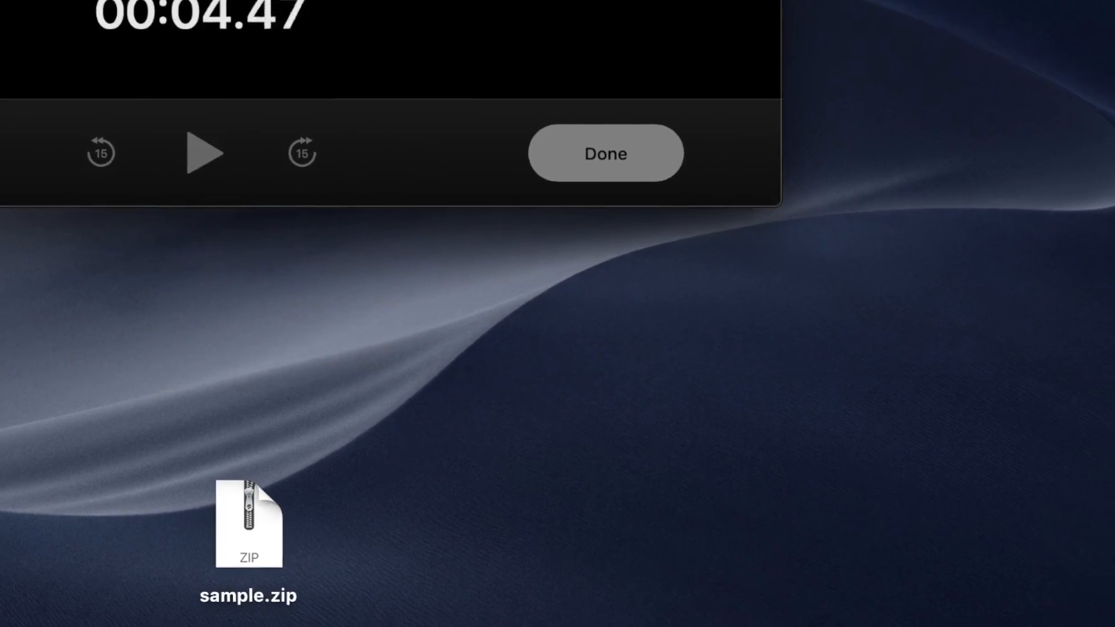
{"action": "left_click_drag", "start_coordinate": [199, 567], "coordinate": [890, 123]}
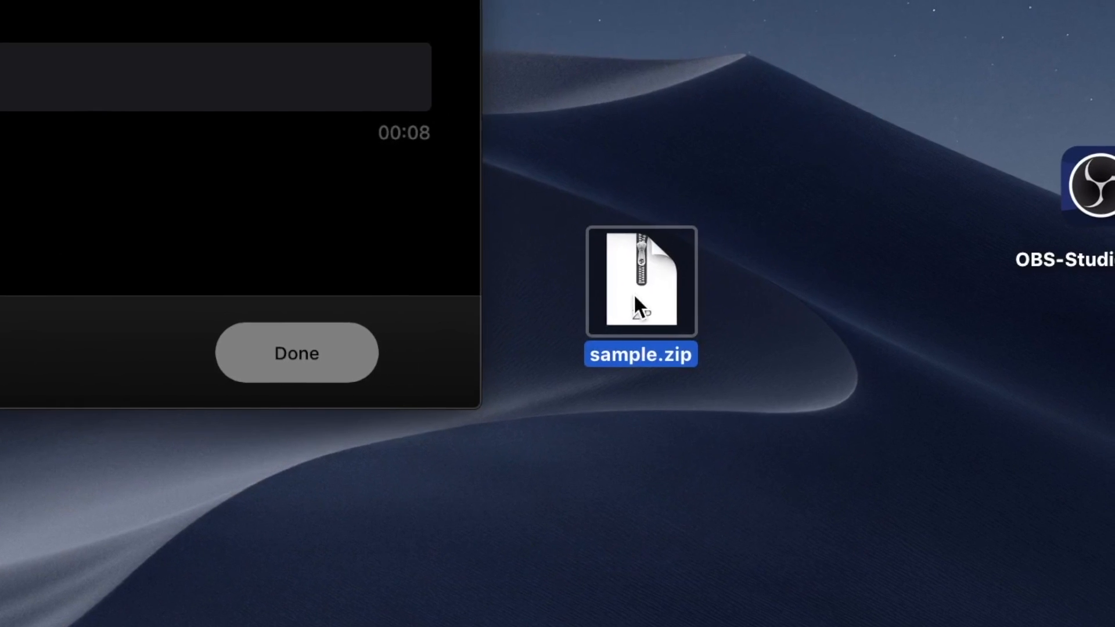
- Extract sample.zip, place the extracted sample folder in a free spot on the desktop, and open it
{"action": "double_click", "coordinate": [628, 300]}
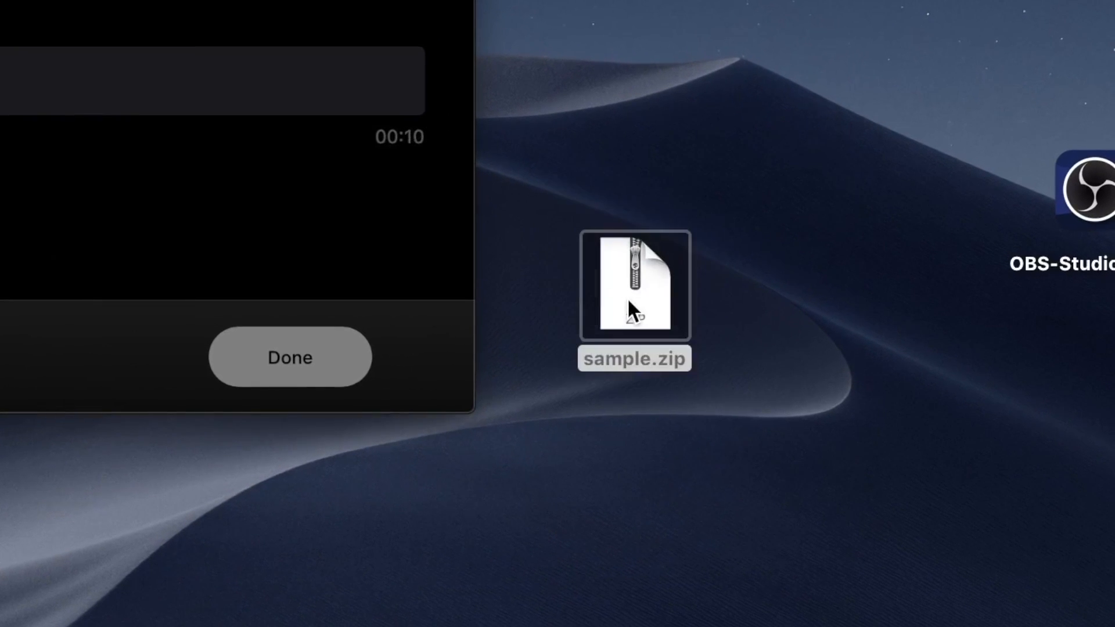
{"action": "left_click_drag", "start_coordinate": [668, 299], "coordinate": [689, 65]}
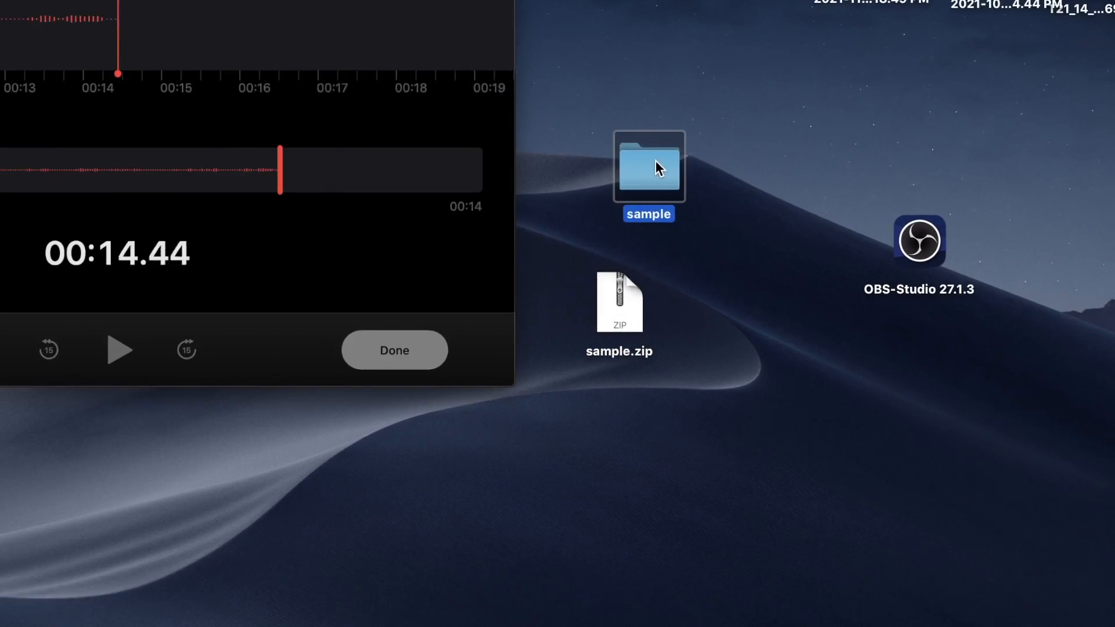
{"action": "double_click", "coordinate": [690, 68]}
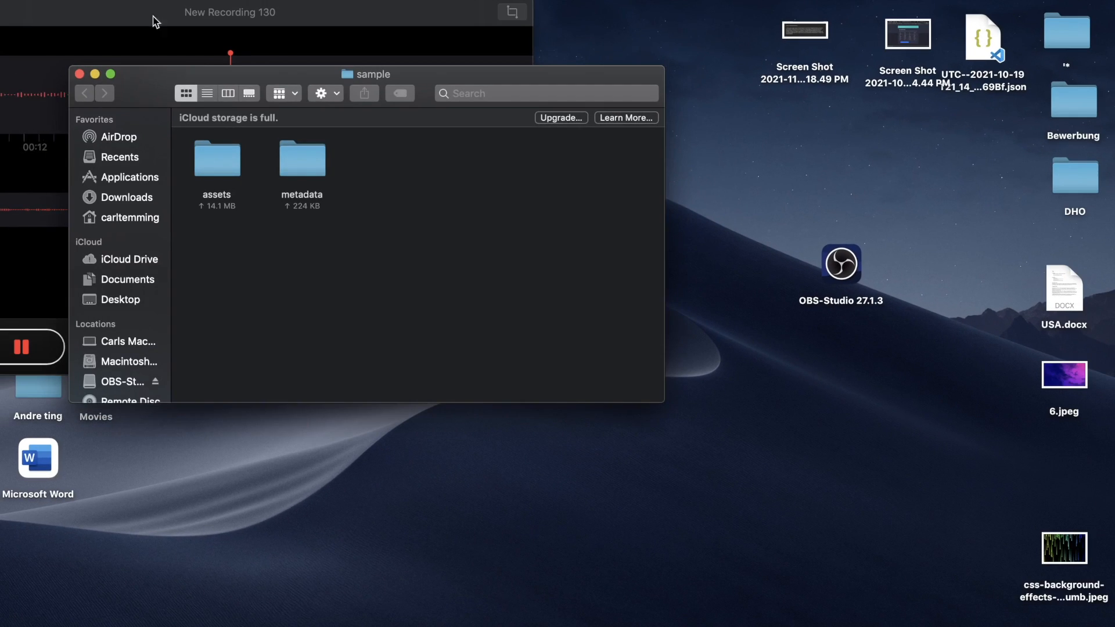
- Enlarge the sample folder's window, open the assets folder and browse the generated panda images
{"action": "left_click", "coordinate": [110, 74]}
{"action": "left_click", "coordinate": [158, 71]}
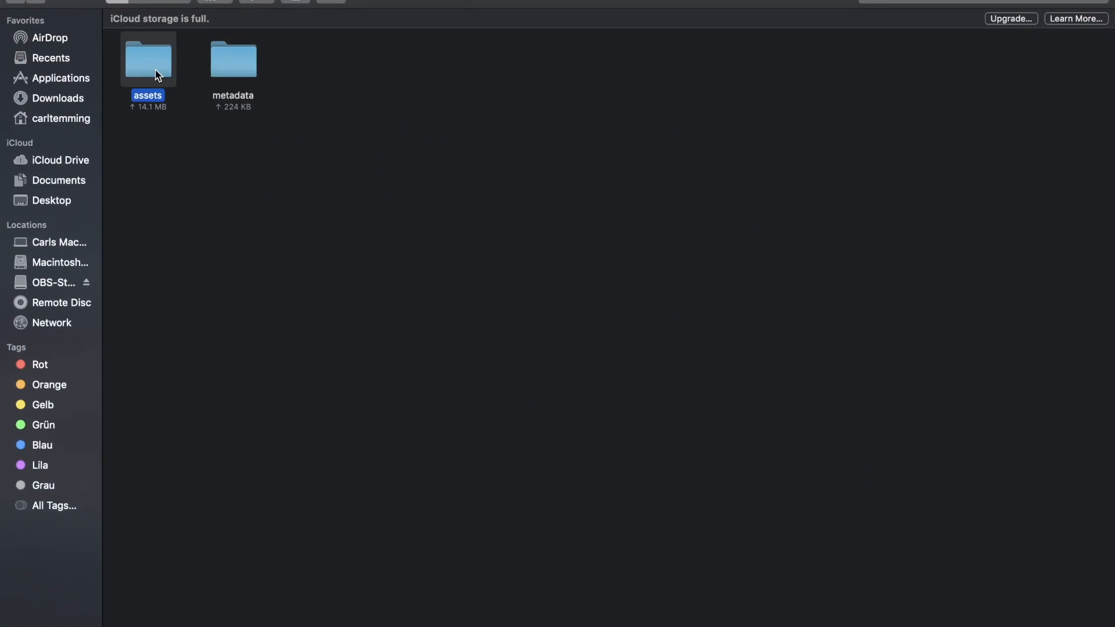
{"action": "double_click", "coordinate": [158, 71]}
{"action": "scroll", "coordinate": [575, 328], "scroll_direction": "down", "scroll_amount": 6}
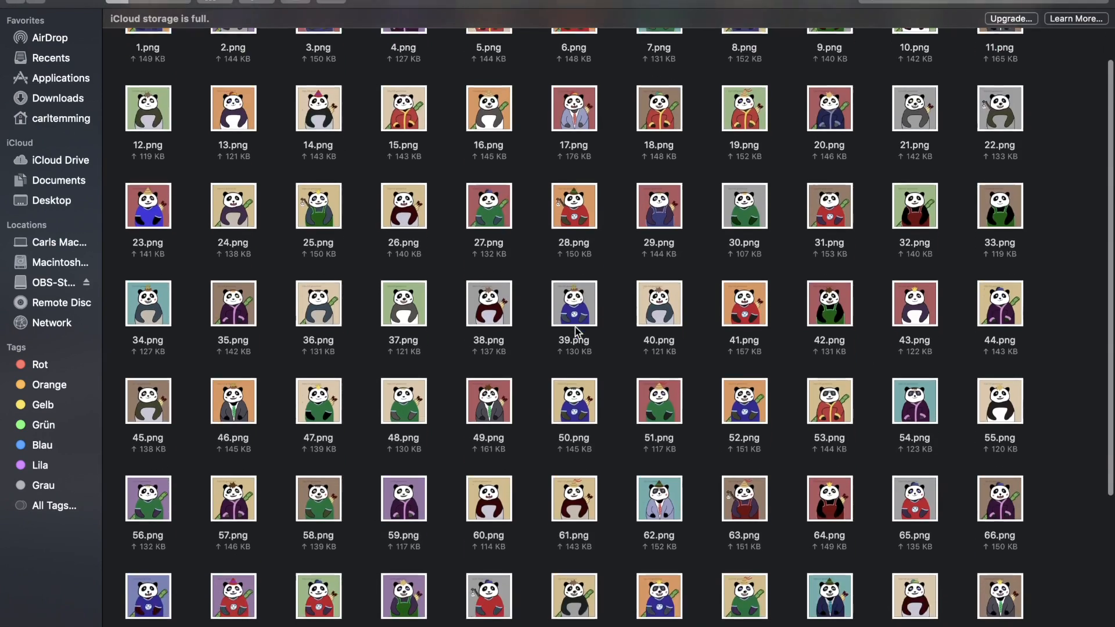
{"action": "scroll", "coordinate": [574, 326], "scroll_direction": "up", "scroll_amount": 7}
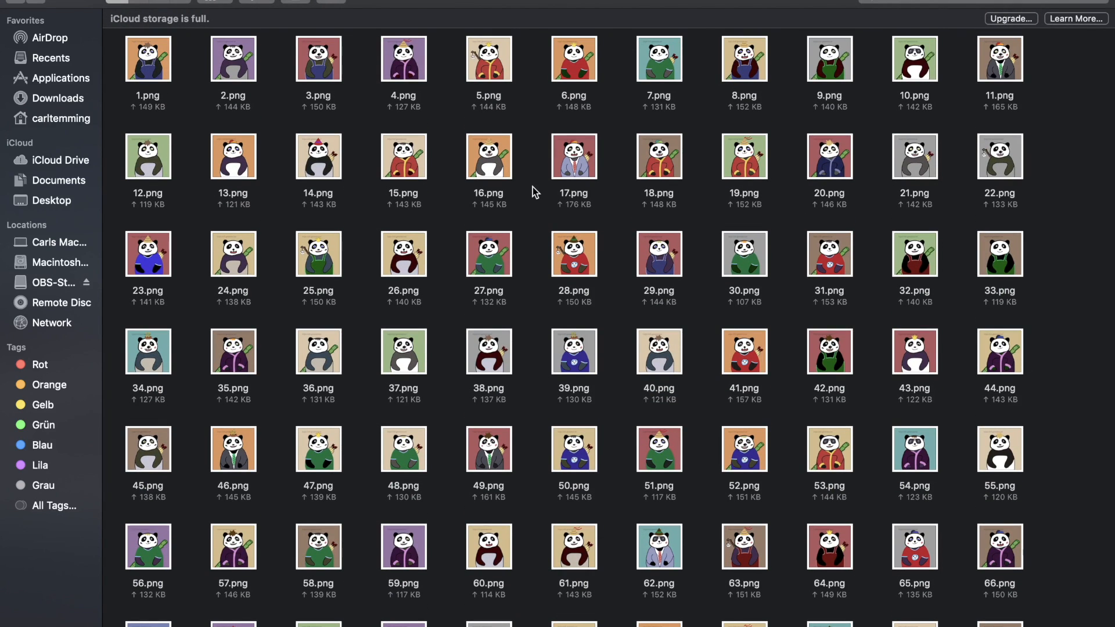
{"action": "scroll", "coordinate": [534, 192], "scroll_direction": "down", "scroll_amount": 5}
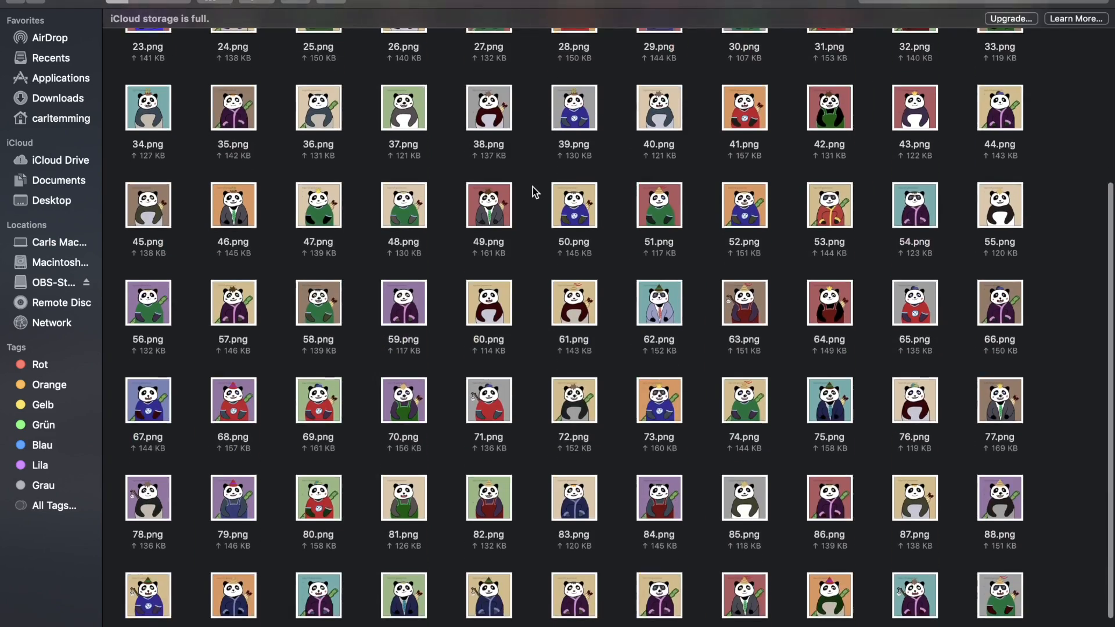
{"action": "scroll", "coordinate": [534, 192], "scroll_direction": "up", "scroll_amount": 5}
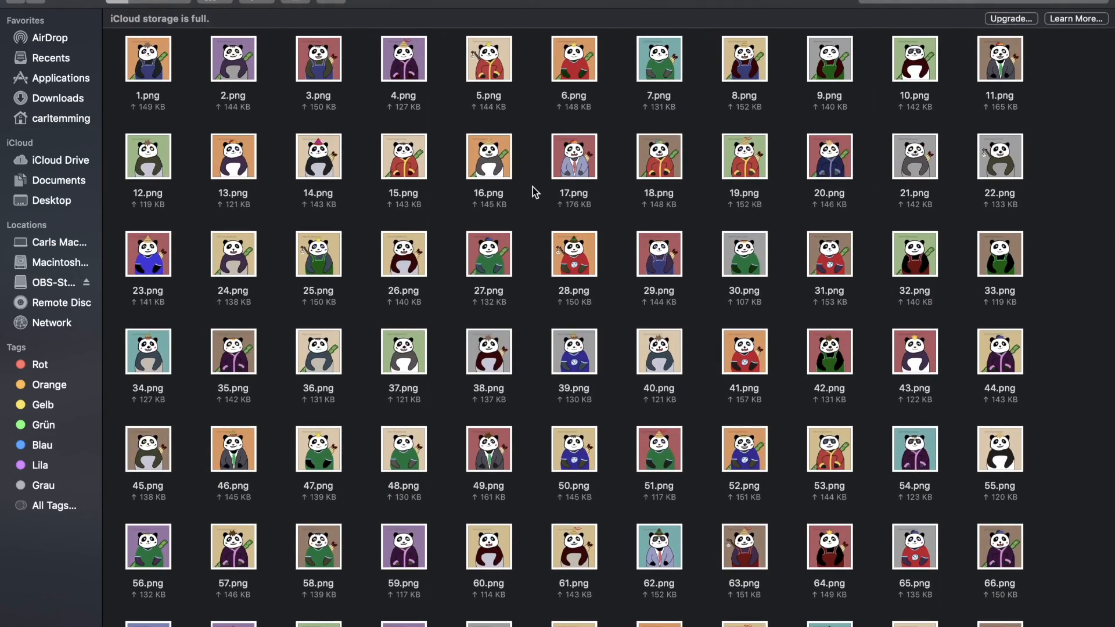
{"action": "scroll", "coordinate": [535, 192], "scroll_direction": "down", "scroll_amount": 1}
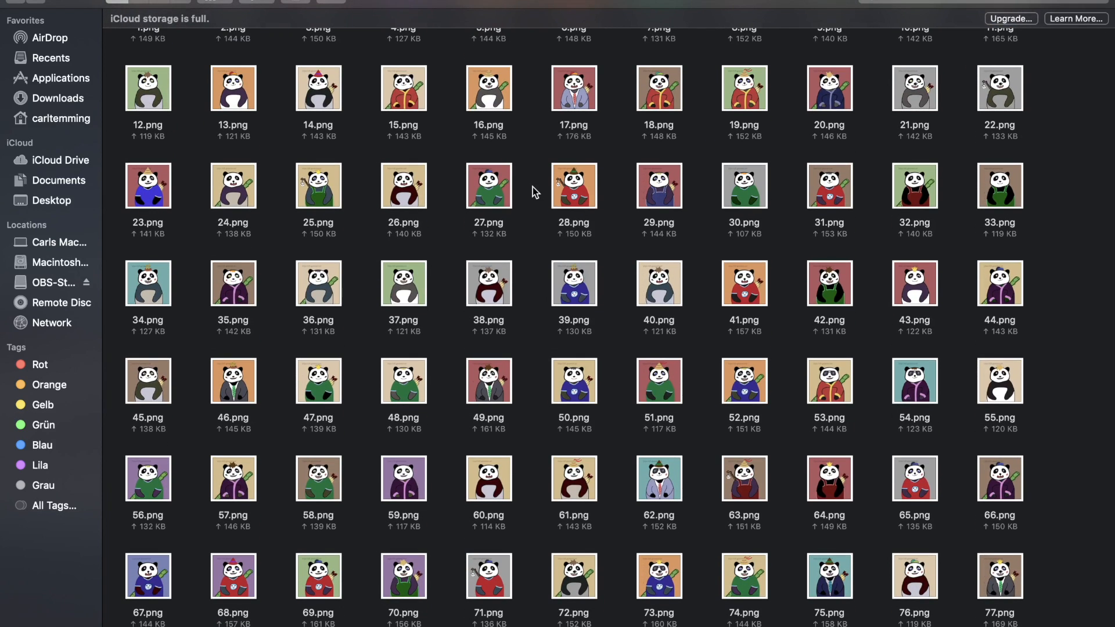
- Open 27.png from the assets folder to inspect the artwork, and close the image
{"action": "left_click", "coordinate": [493, 186]}
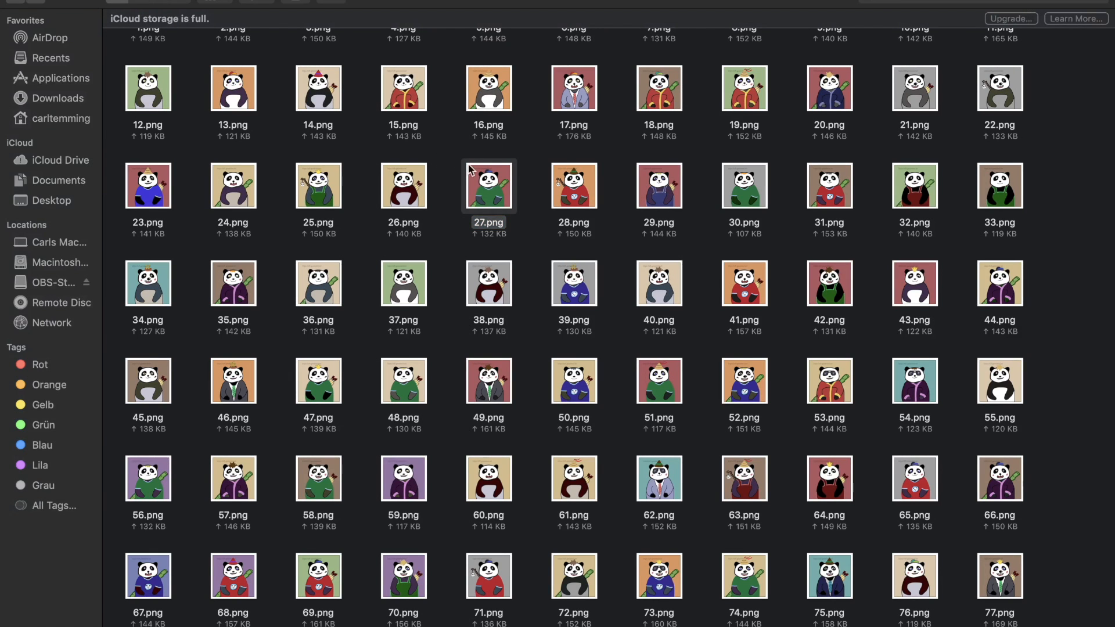
{"action": "double_click", "coordinate": [491, 182]}
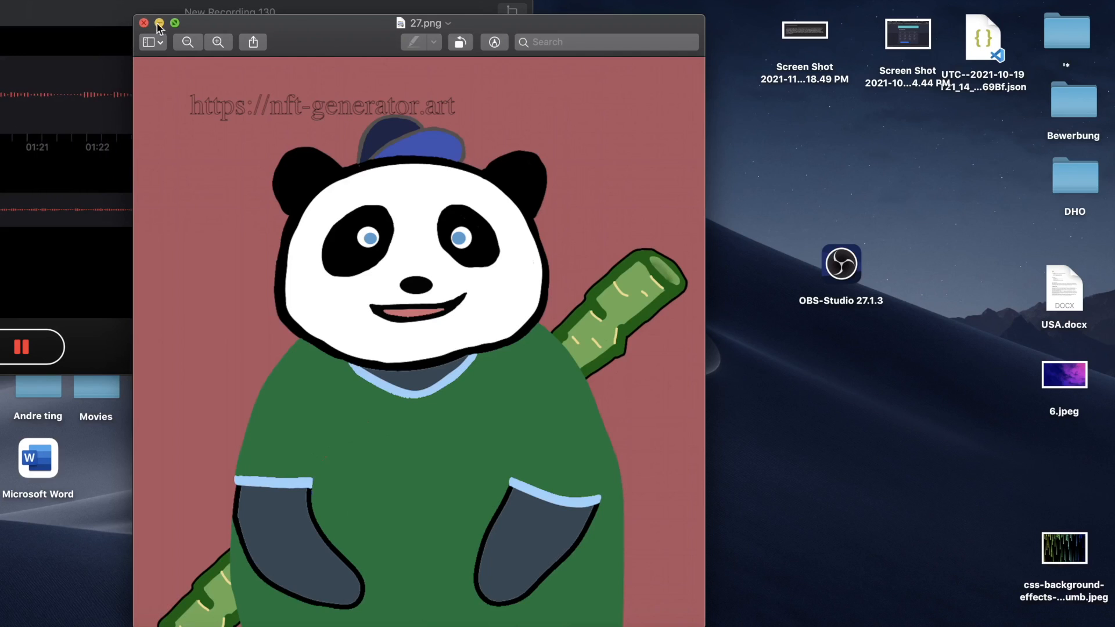
{"action": "key", "text": "super+w"}
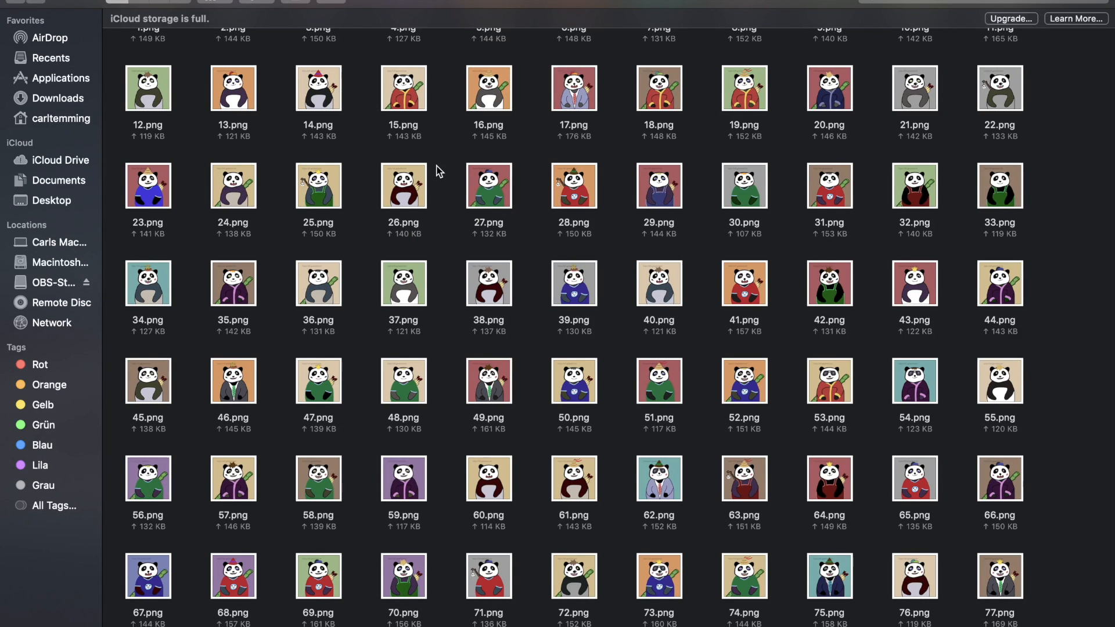
{"action": "scroll", "coordinate": [436, 166], "scroll_direction": "up", "scroll_amount": 3}
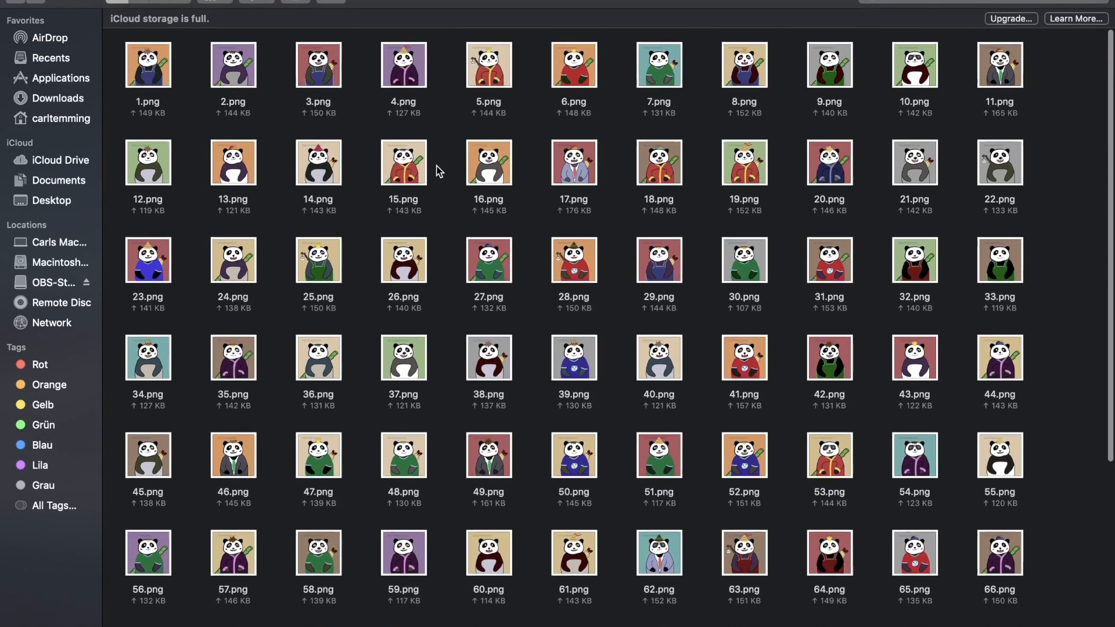
- Return to the sample folder, open the metadata folder and look through its JSON files
{"action": "left_click", "coordinate": [16, 25]}
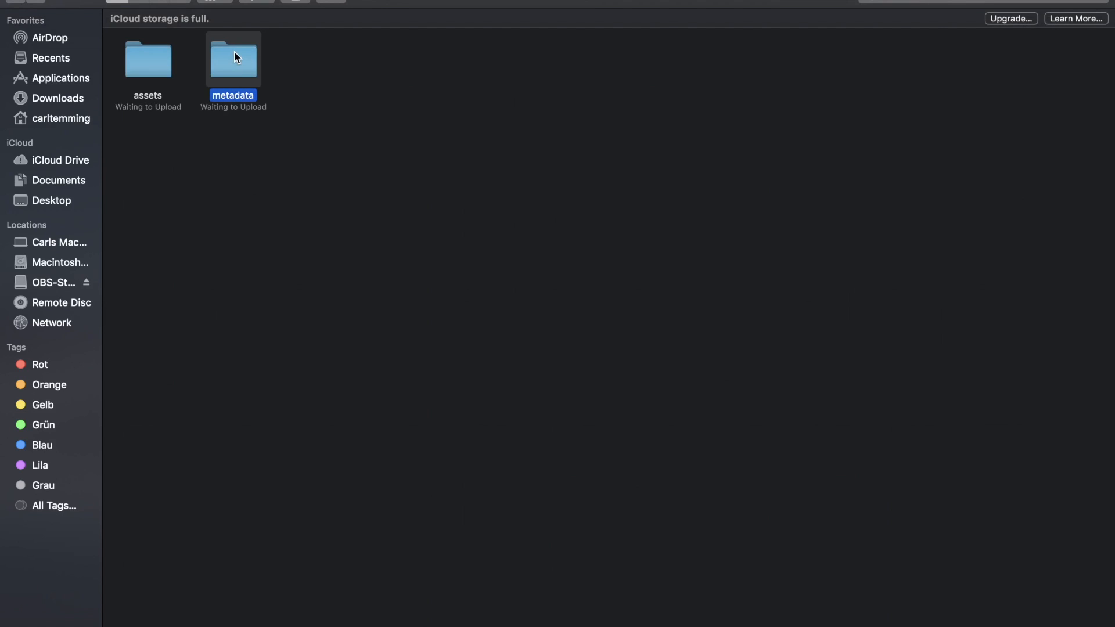
{"action": "double_click", "coordinate": [234, 51]}
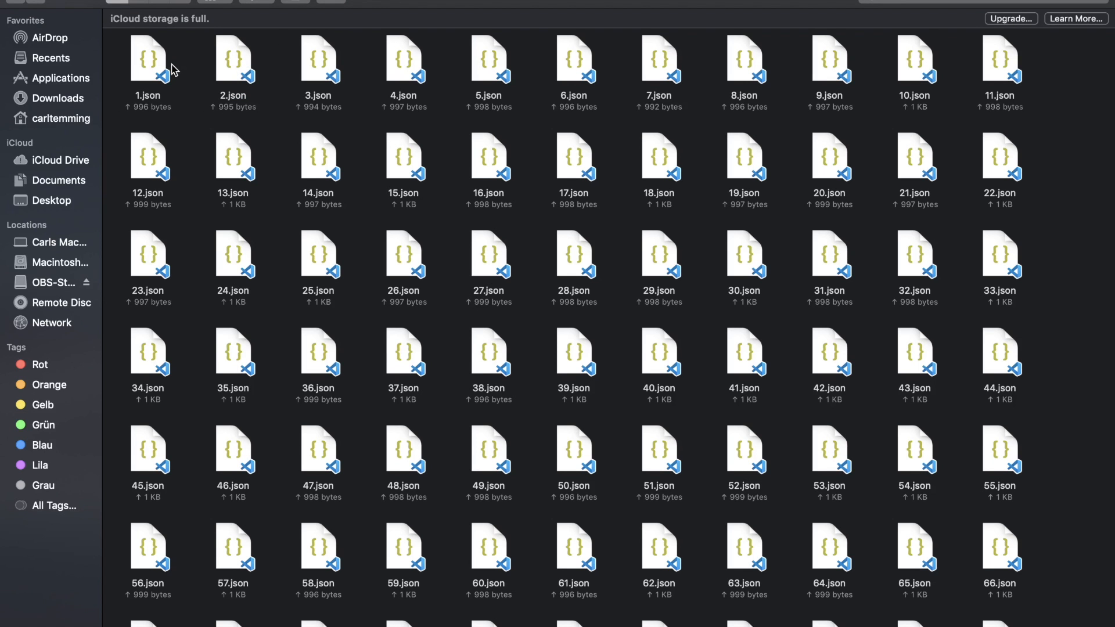
{"action": "scroll", "coordinate": [1108, 229], "scroll_direction": "down", "scroll_amount": 5}
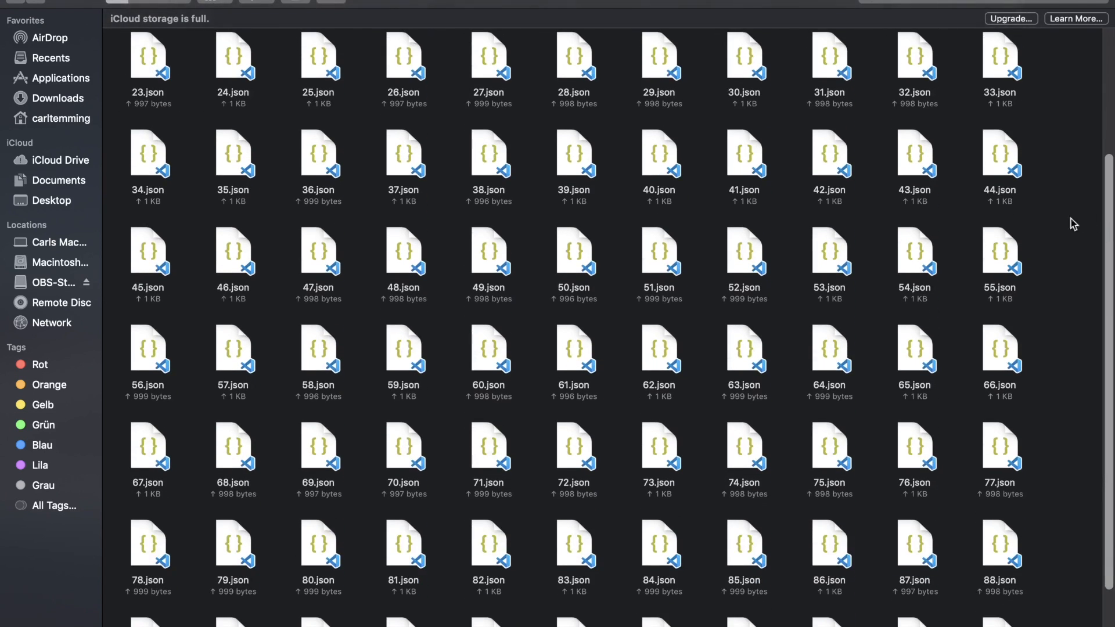
{"action": "scroll", "coordinate": [1062, 217], "scroll_direction": "up", "scroll_amount": 10}
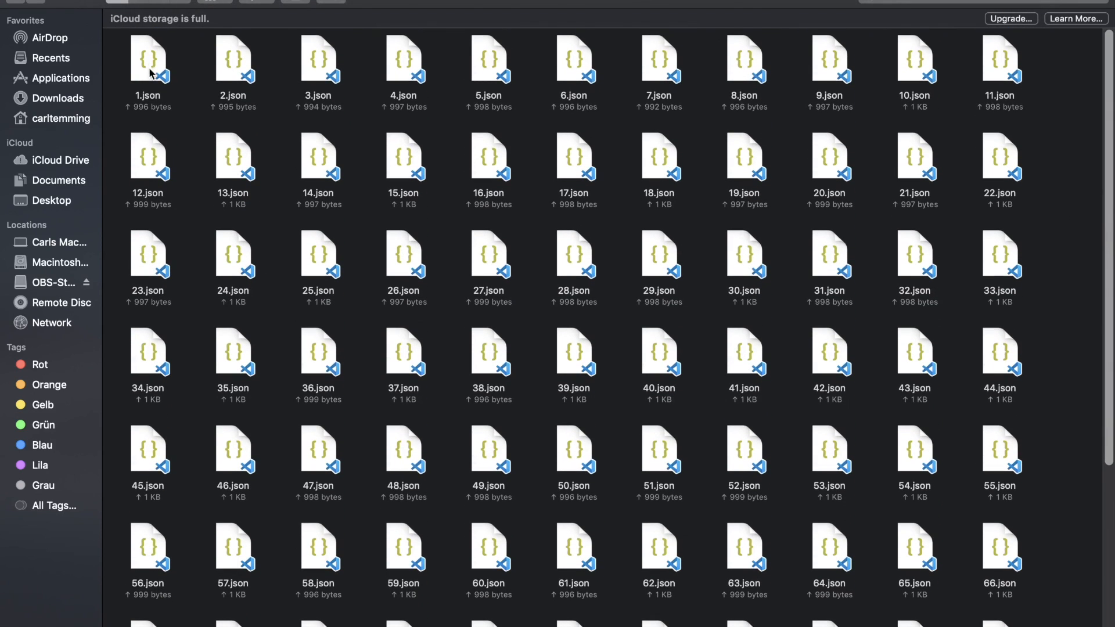
- Try to open the metadata file 1.json, cancel launching Visual Studio Code and deselect the file
{"action": "double_click", "coordinate": [157, 71]}
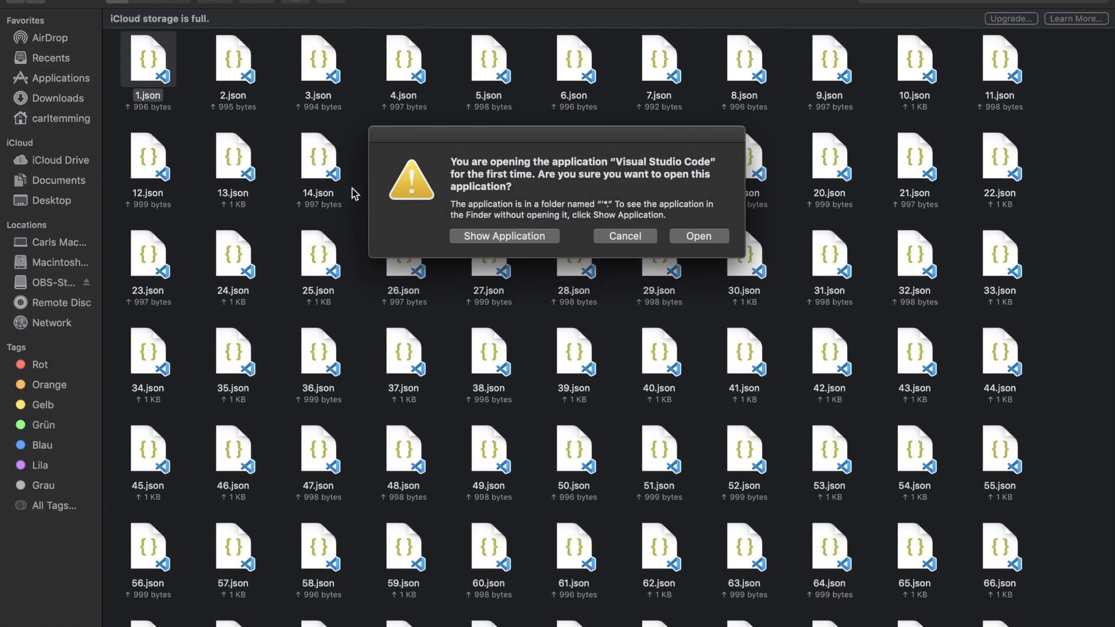
{"action": "left_click", "coordinate": [629, 246]}
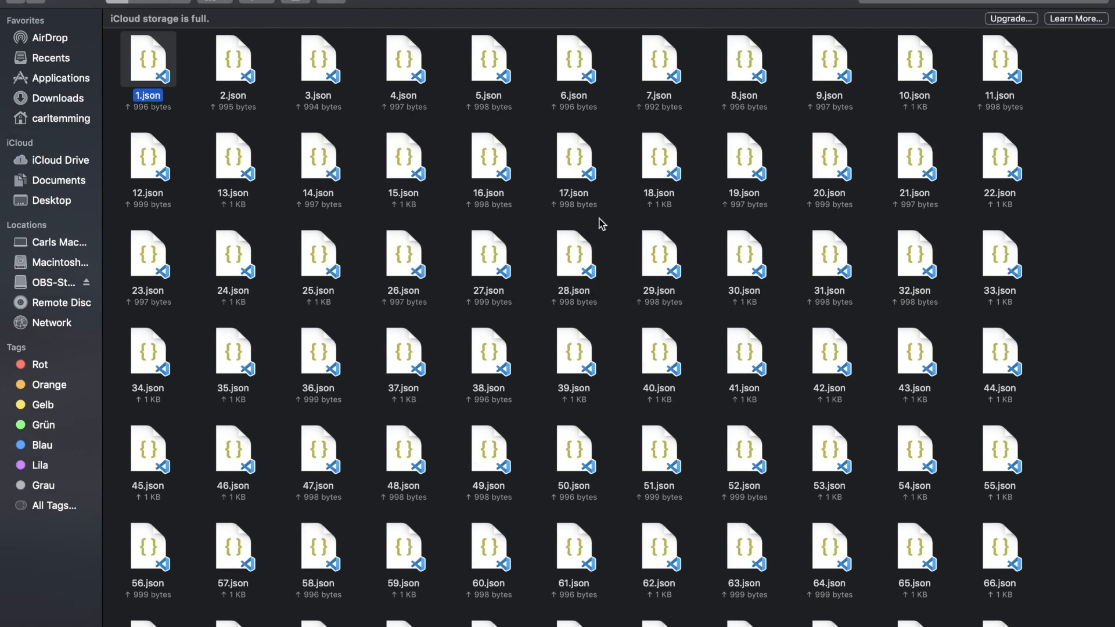
{"action": "left_click", "coordinate": [617, 202]}
- Return from the metadata files to the assets folder and review the generated panda images
{"action": "mouse_move", "coordinate": [225, 1]}
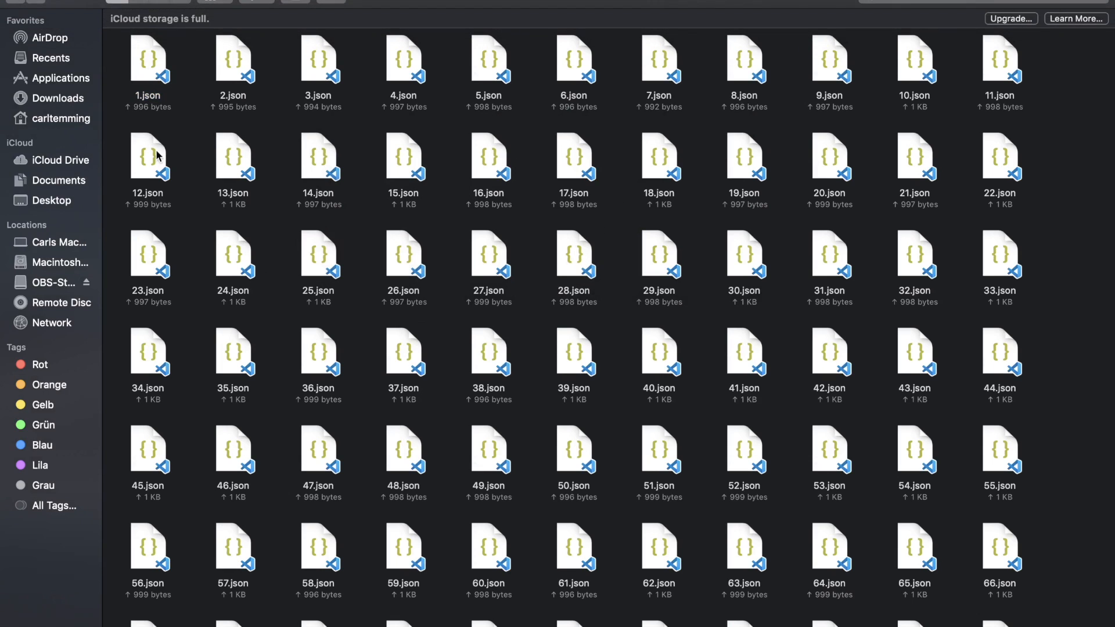
{"action": "left_click", "coordinate": [10, 1]}
{"action": "double_click", "coordinate": [156, 94]}
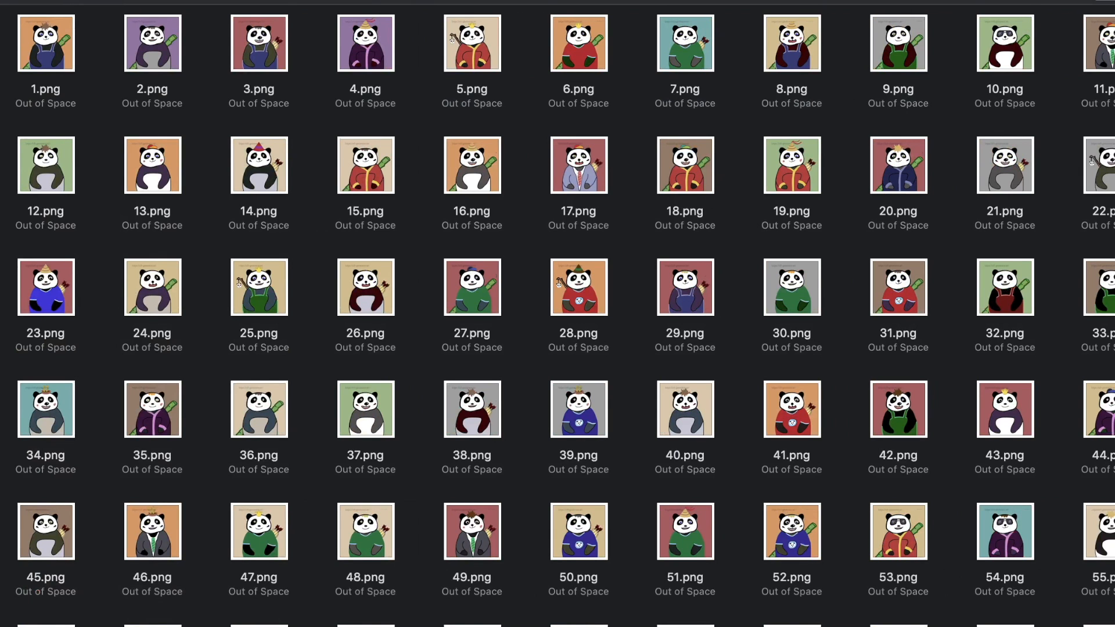
{"action": "scroll", "coordinate": [557, 314], "scroll_direction": "down", "scroll_amount": 3}
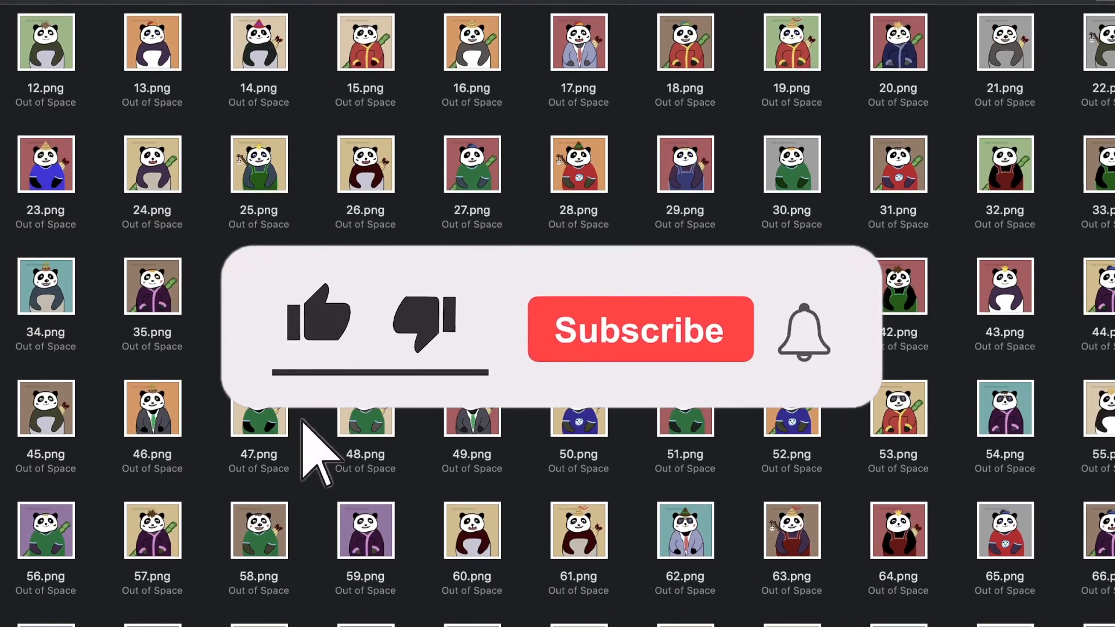
{"action": "scroll", "coordinate": [558, 313], "scroll_direction": "down", "scroll_amount": 1}
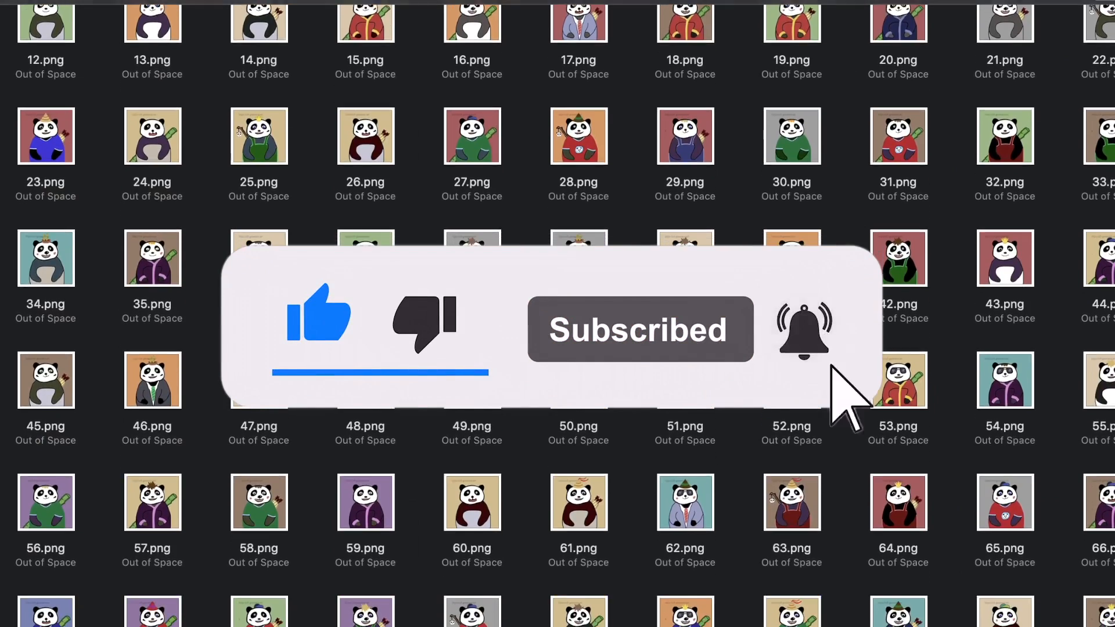
{"action": "scroll", "coordinate": [558, 313], "scroll_direction": "down", "scroll_amount": 1}
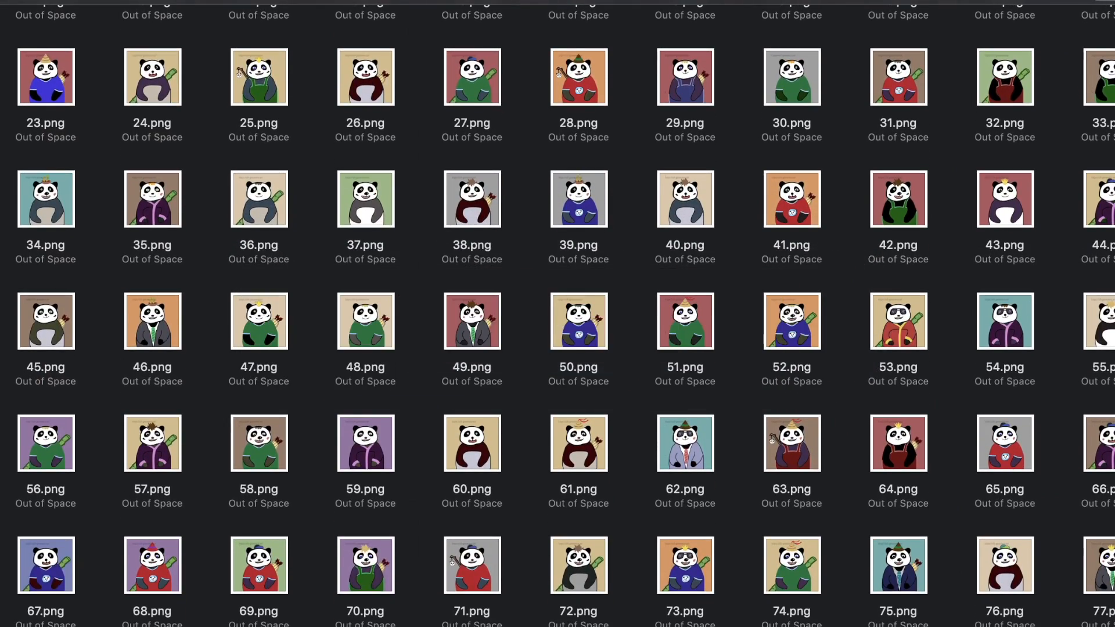
{"action": "scroll", "coordinate": [557, 314], "scroll_direction": "down", "scroll_amount": 3}
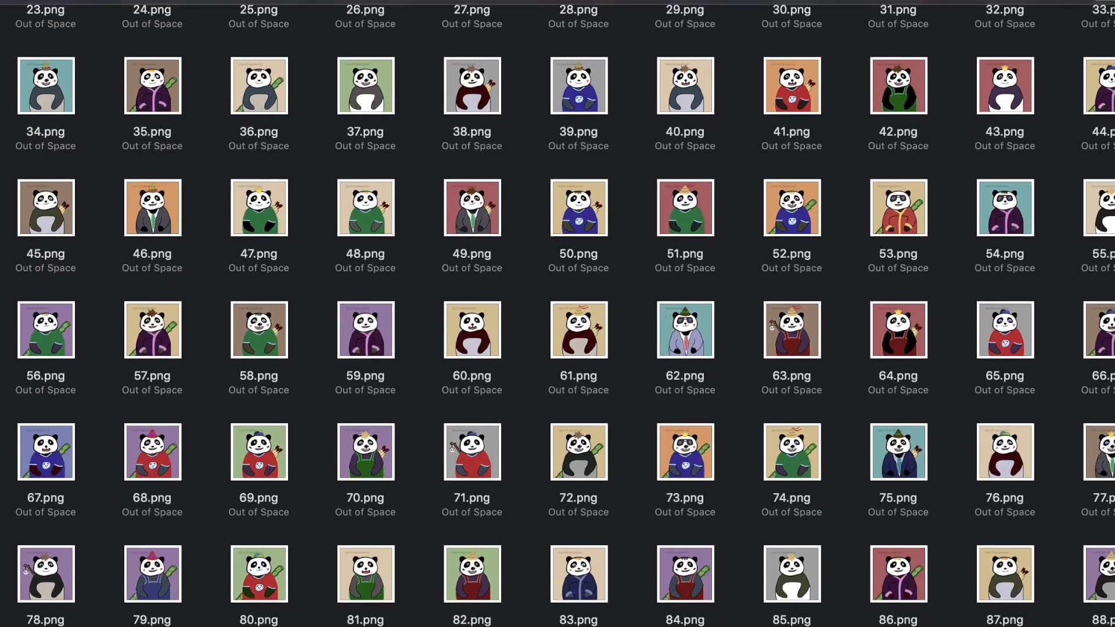
{"action": "scroll", "coordinate": [558, 313], "scroll_direction": "down", "scroll_amount": 1}
{"action": "scroll", "coordinate": [558, 313], "scroll_direction": "down", "scroll_amount": 3}
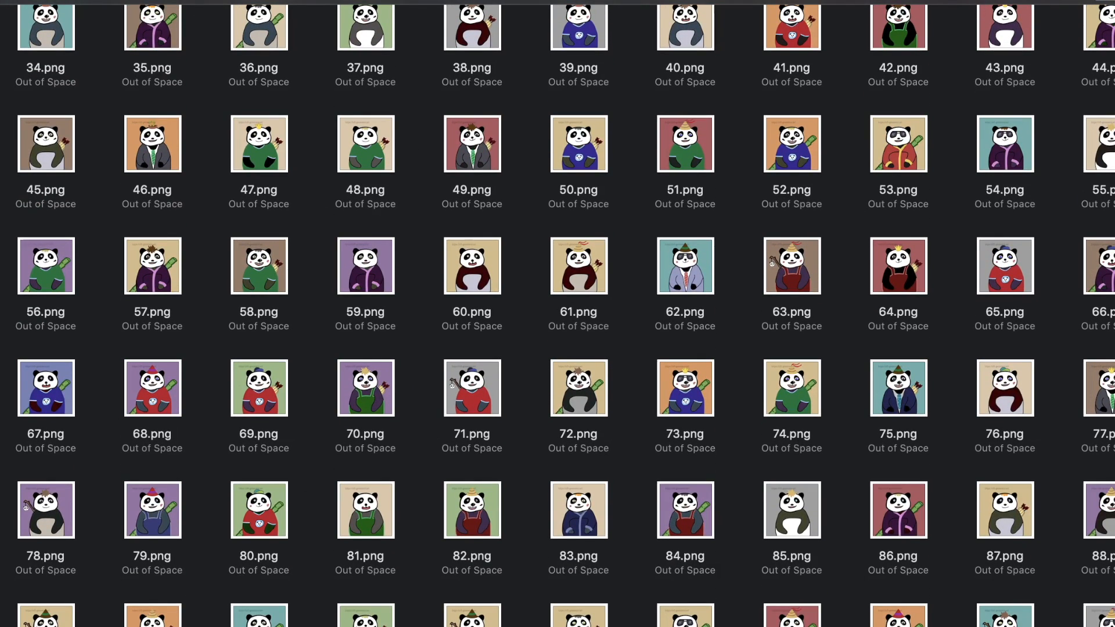
{"action": "scroll", "coordinate": [557, 314], "scroll_direction": "up", "scroll_amount": 20}
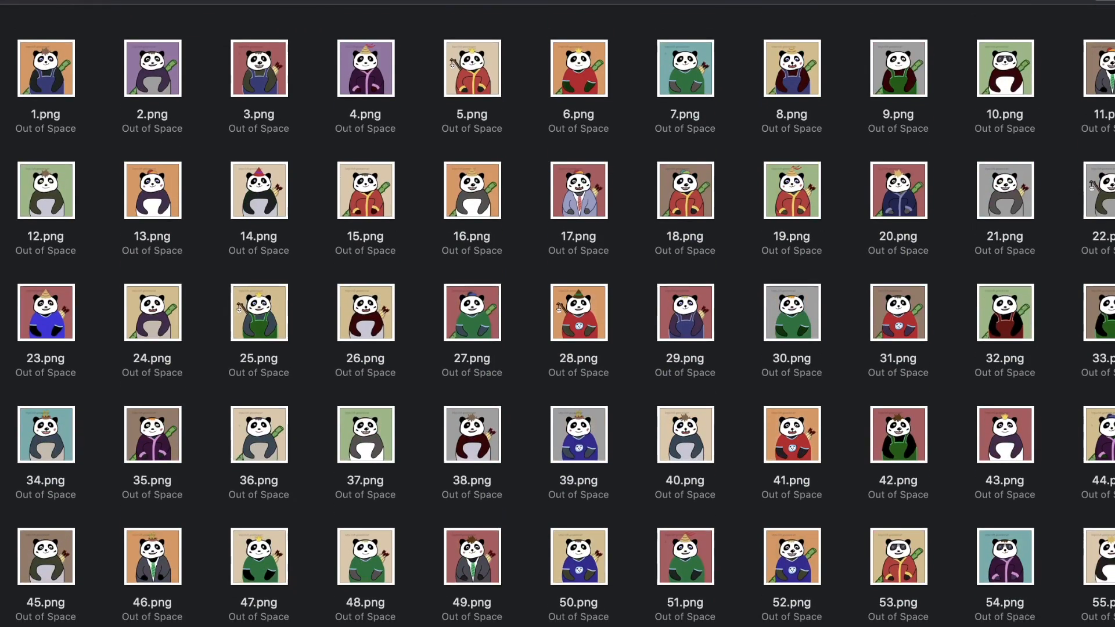